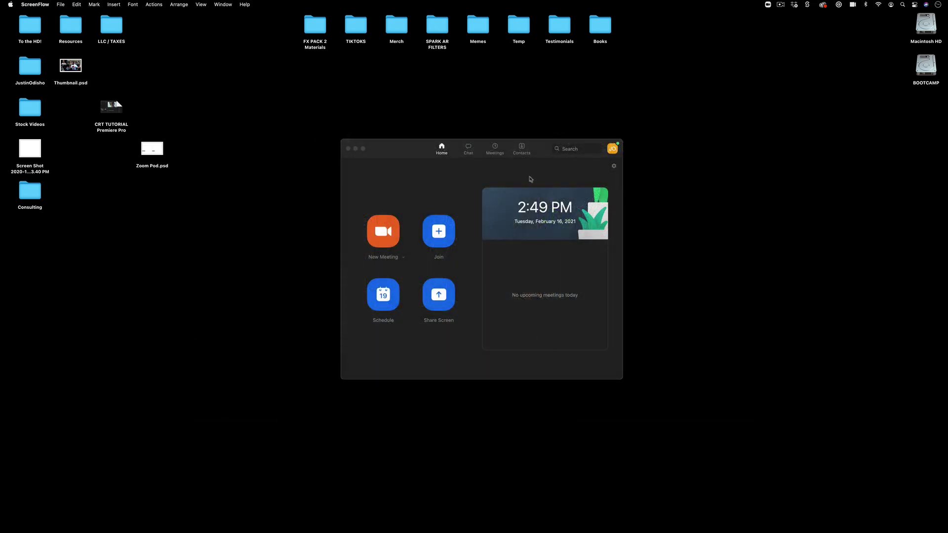
Step: Start a new Zoom meeting, move its window up slightly, and join with computer audio
{"action": "left_click", "coordinate": [499, 176]}
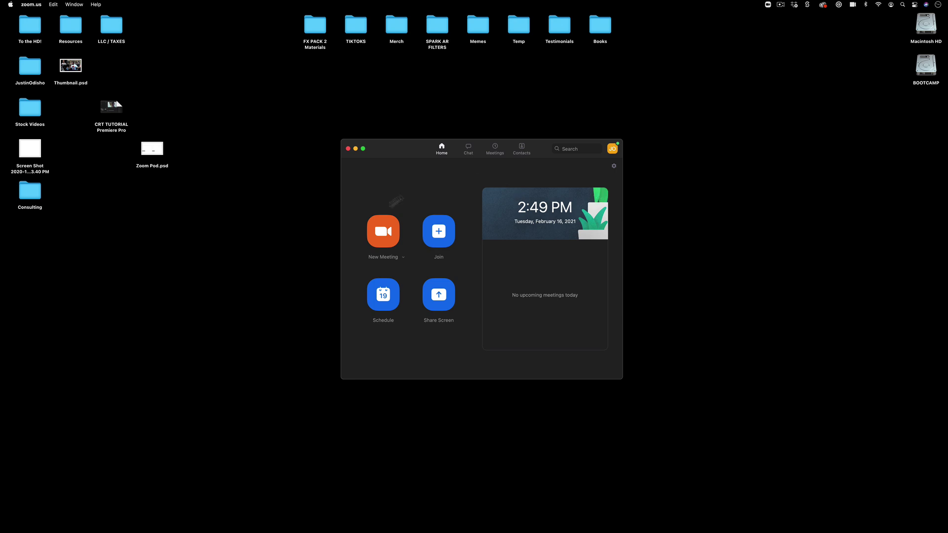
{"action": "left_click", "coordinate": [387, 232]}
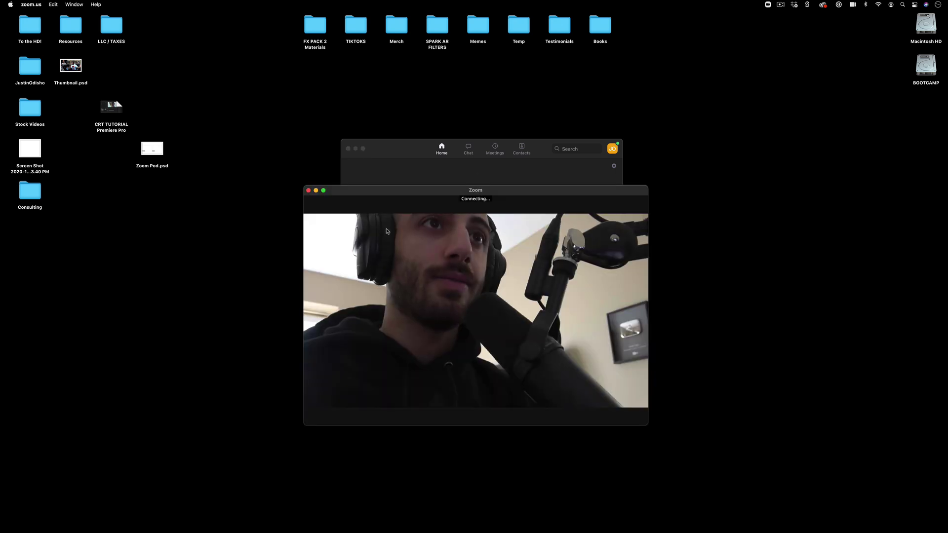
{"action": "left_click_drag", "start_coordinate": [424, 193], "coordinate": [417, 148]}
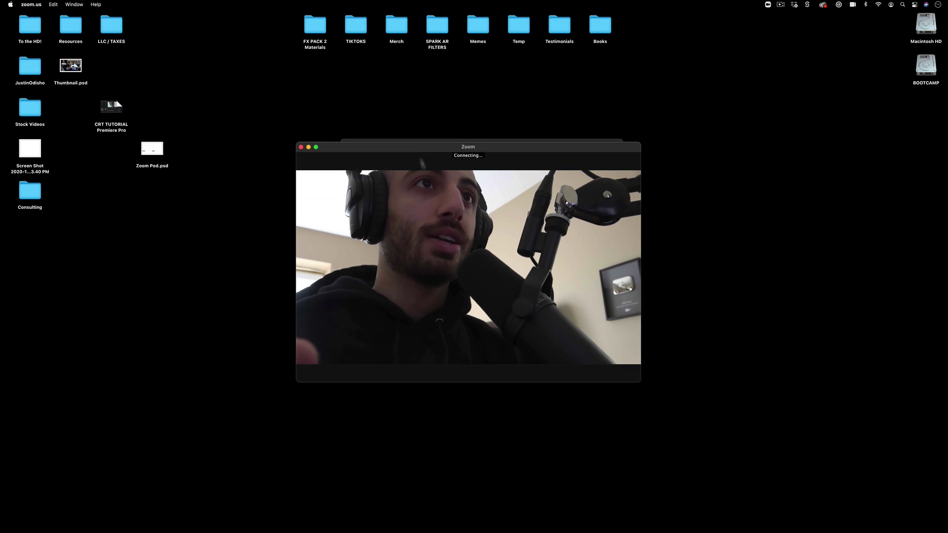
{"action": "left_click_drag", "start_coordinate": [465, 203], "coordinate": [464, 190]}
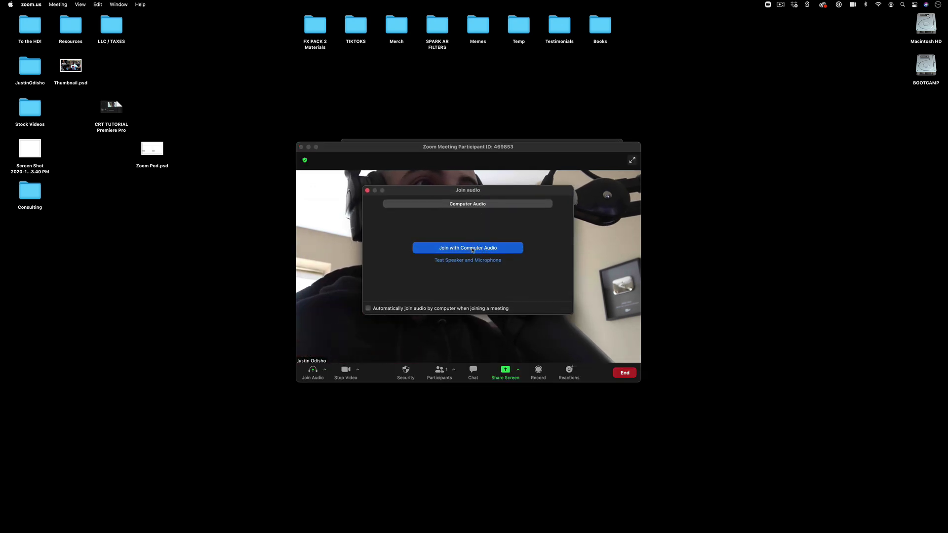
{"action": "left_click", "coordinate": [478, 249]}
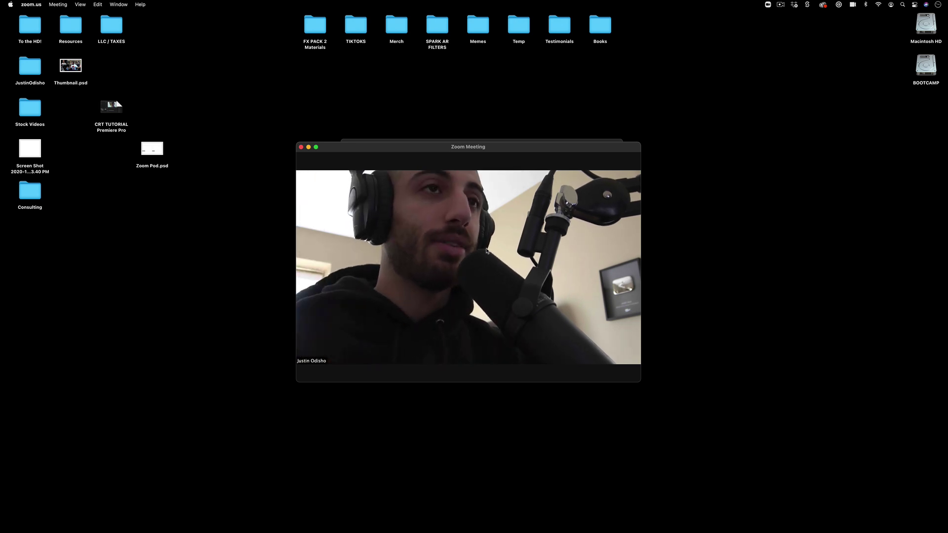
Step: Open the Zoom settings from the meeting and place the settings window over the meeting window
{"action": "mouse_move", "coordinate": [463, 284]}
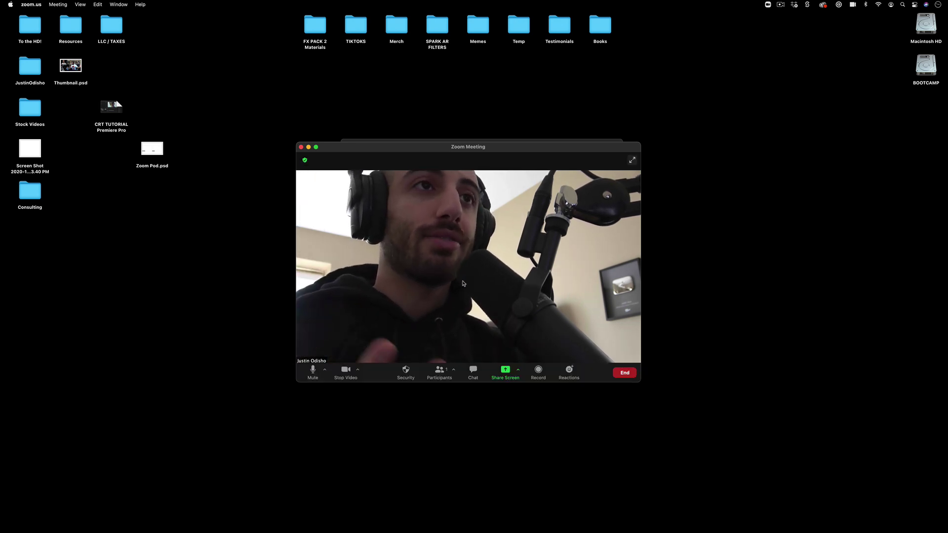
{"action": "left_click", "coordinate": [31, 5]}
{"action": "left_click", "coordinate": [36, 28]}
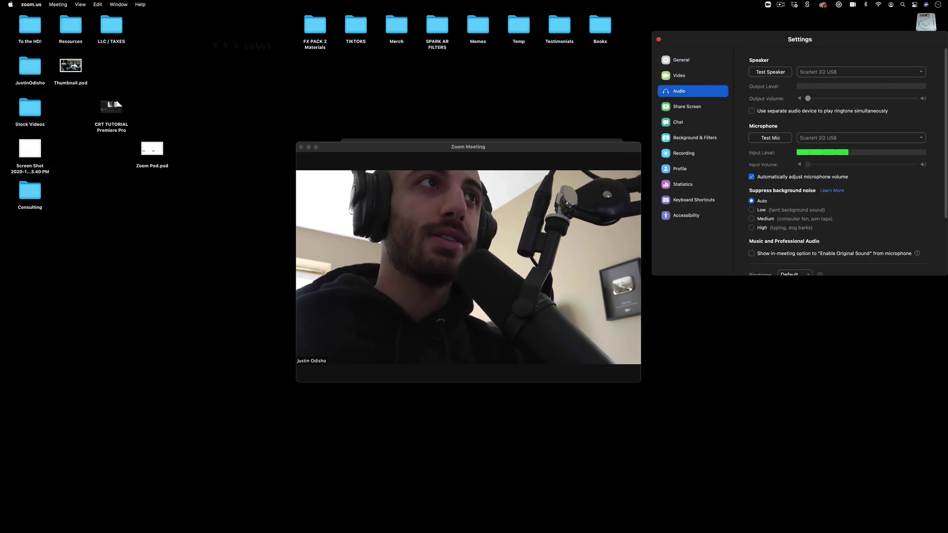
{"action": "left_click_drag", "start_coordinate": [715, 37], "coordinate": [376, 95]}
Step: Examine the available microphone and speaker devices and the remaining audio options without changing them
{"action": "left_click", "coordinate": [491, 194]}
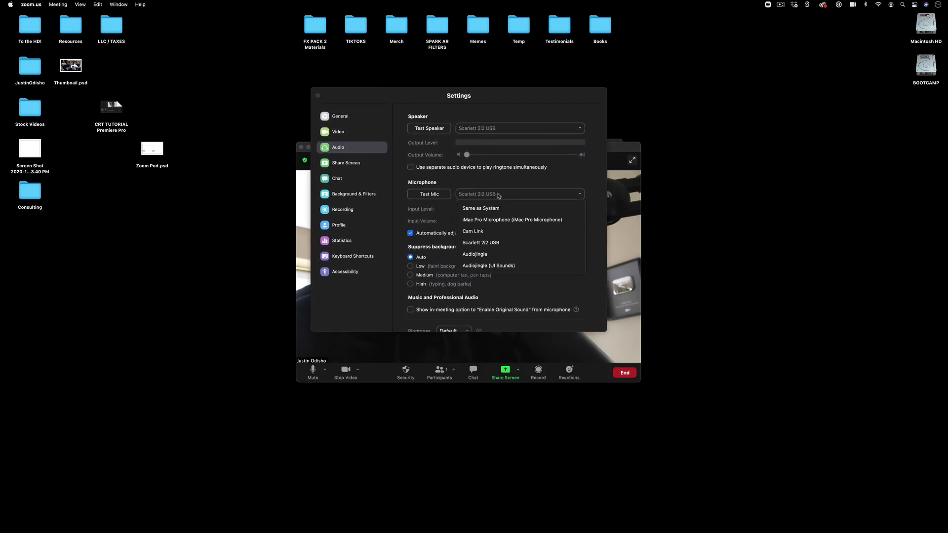
{"action": "left_click", "coordinate": [483, 128]}
{"action": "left_click", "coordinate": [511, 191]}
{"action": "left_click", "coordinate": [510, 194]}
{"action": "left_click", "coordinate": [551, 181]}
{"action": "left_click", "coordinate": [494, 129]}
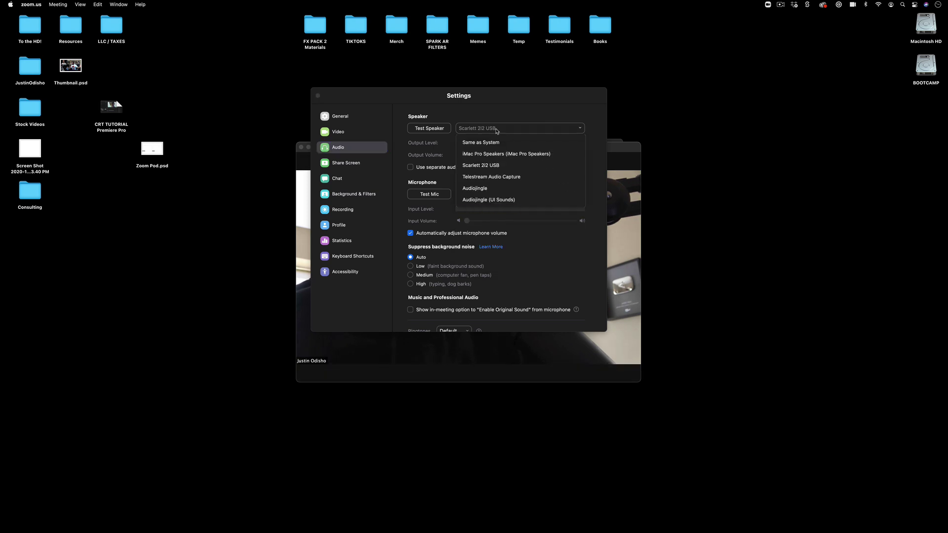
{"action": "left_click", "coordinate": [533, 119]}
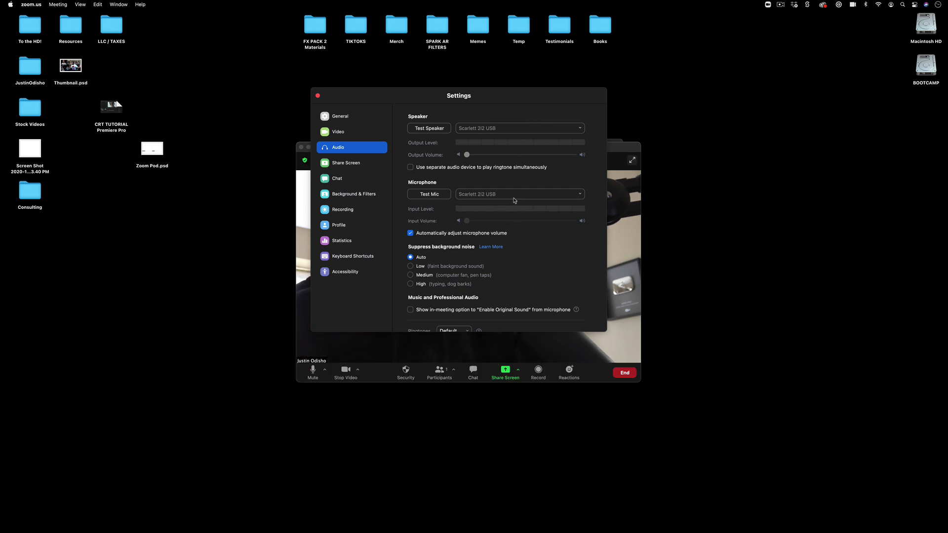
{"action": "left_click", "coordinate": [514, 197]}
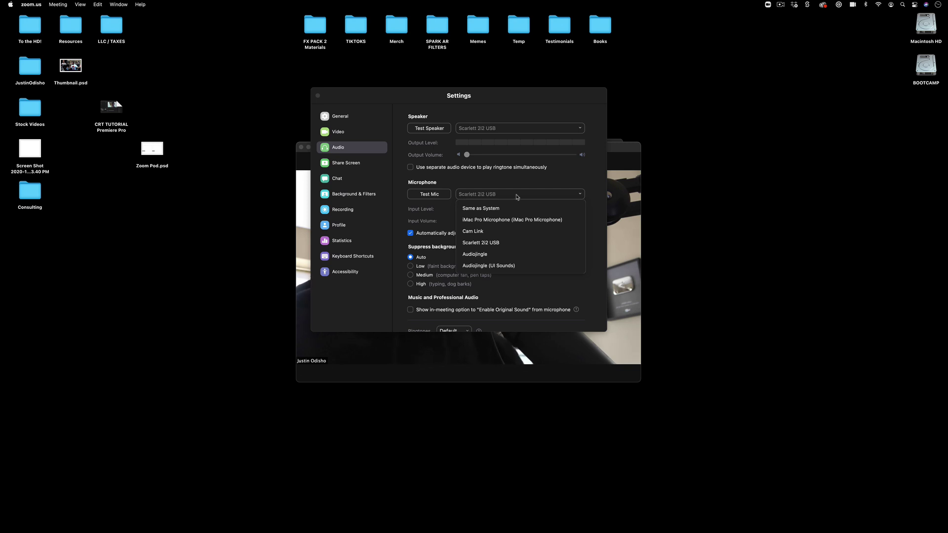
{"action": "left_click", "coordinate": [518, 195]}
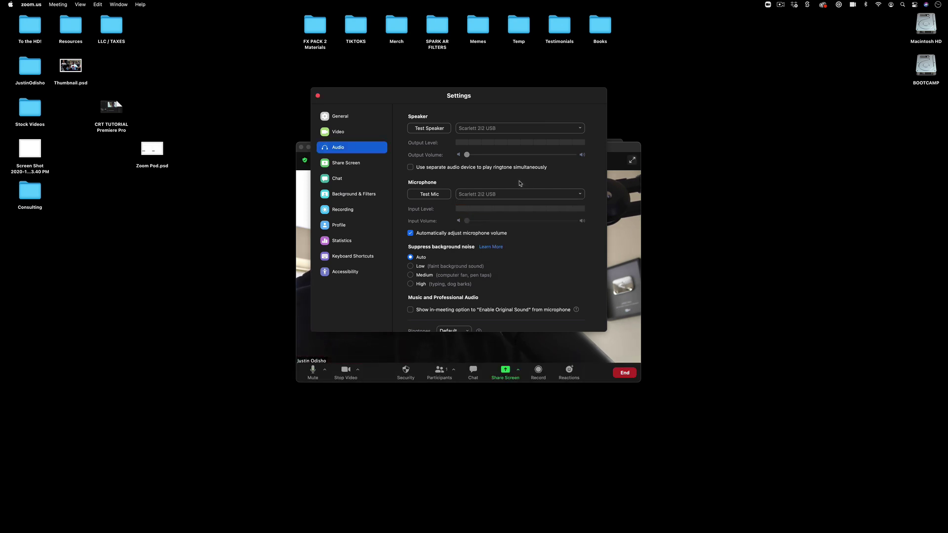
{"action": "scroll", "coordinate": [459, 237], "scroll_direction": "down", "scroll_amount": 3}
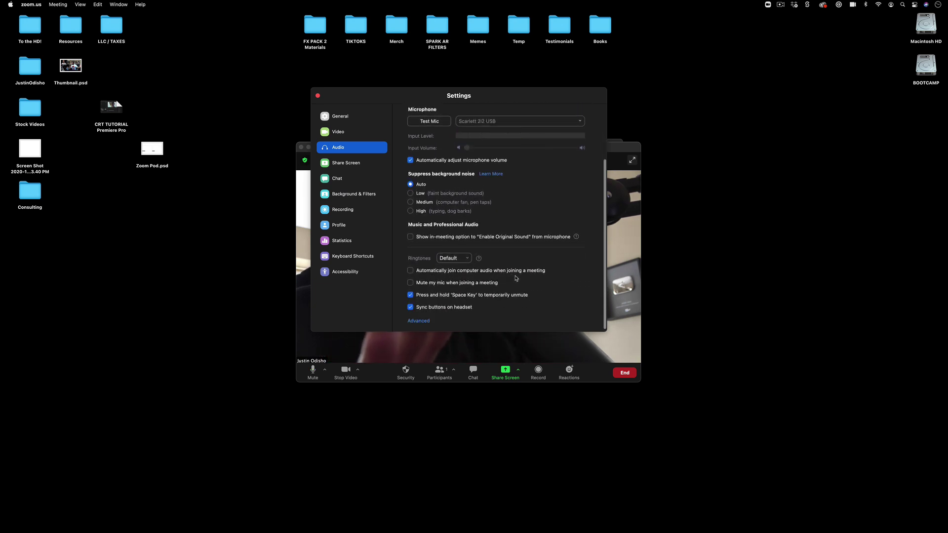
{"action": "scroll", "coordinate": [444, 232], "scroll_direction": "up", "scroll_amount": 3}
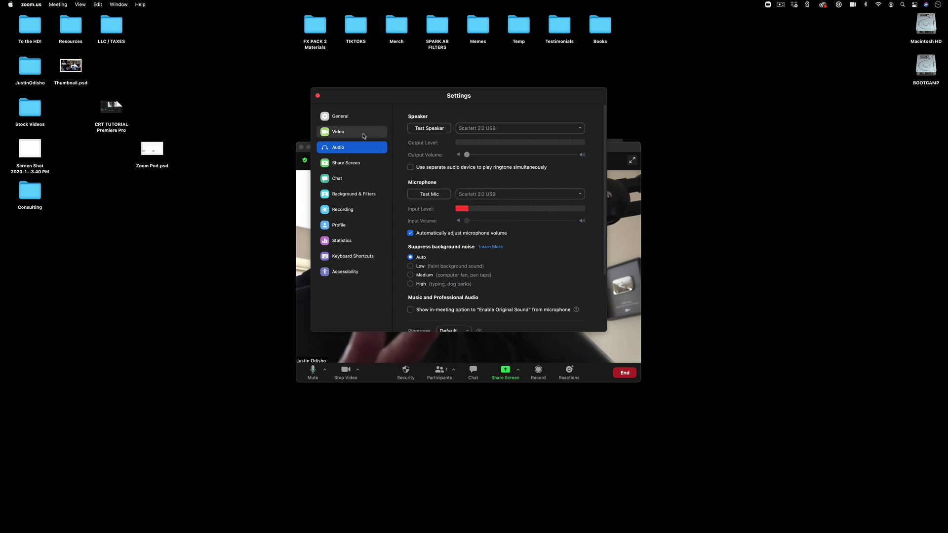
Step: Examine the video settings, including the available cameras, the HD and original ratio options, and the appearance options
{"action": "left_click", "coordinate": [364, 135]}
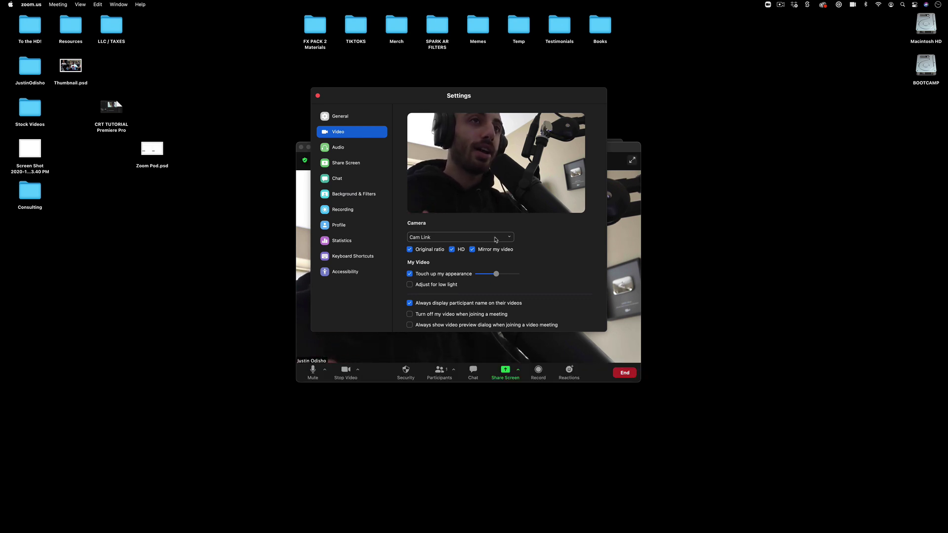
{"action": "left_click", "coordinate": [496, 239]}
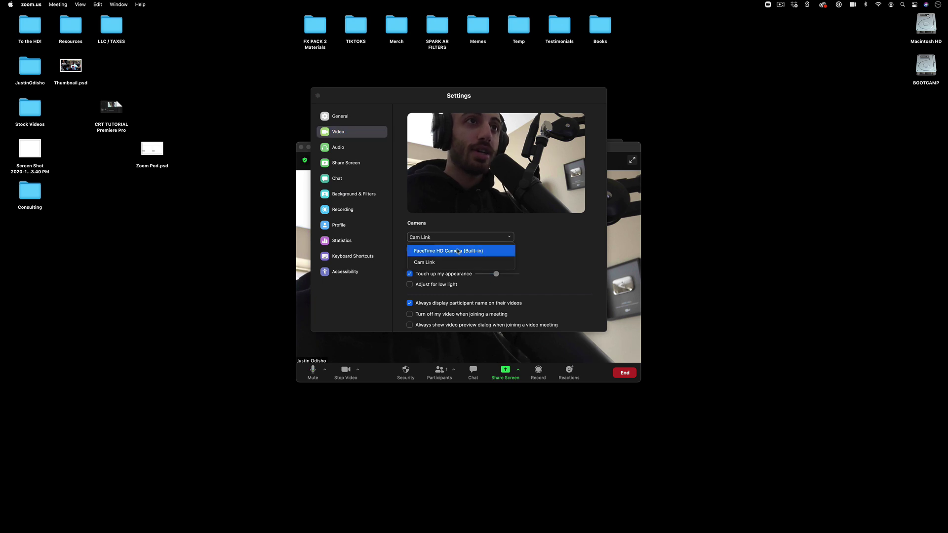
{"action": "left_click", "coordinate": [560, 224]}
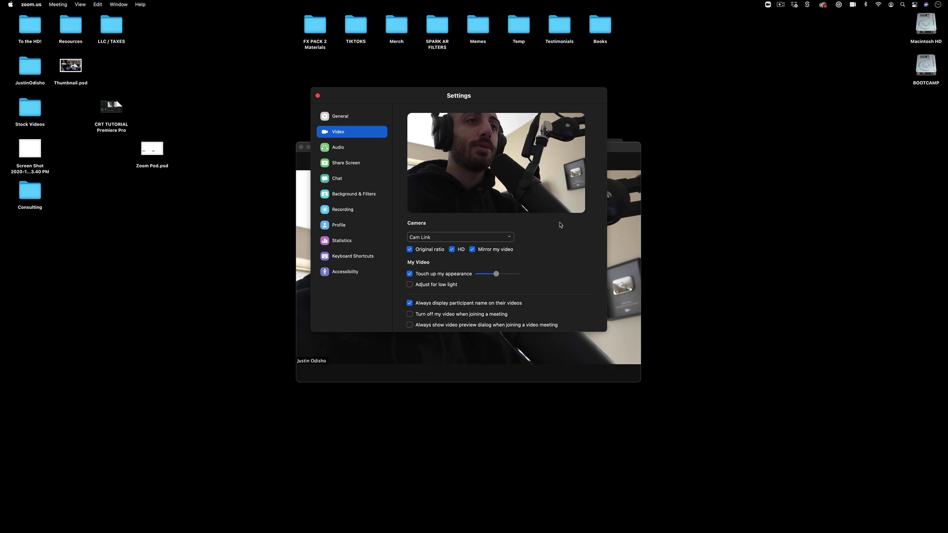
{"action": "mouse_move", "coordinate": [494, 174]}
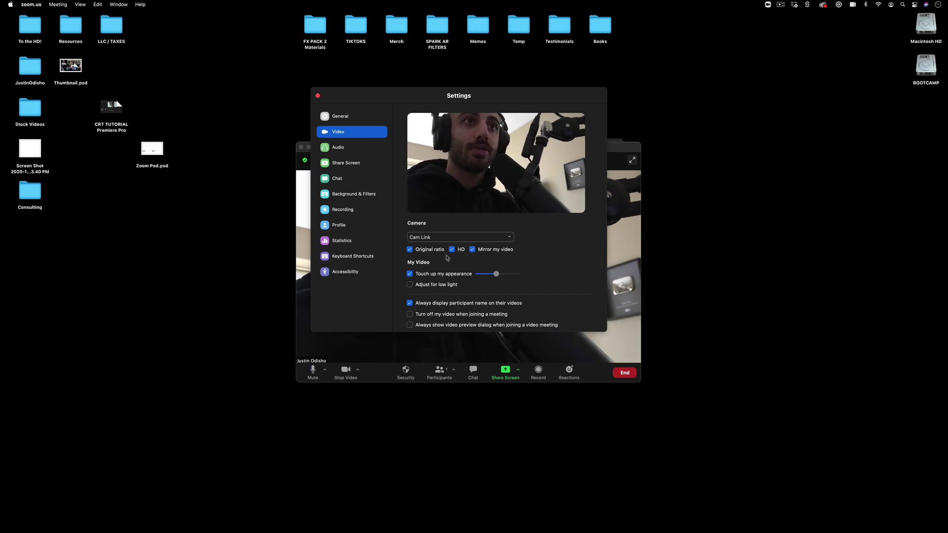
{"action": "scroll", "coordinate": [458, 261], "scroll_direction": "down", "scroll_amount": 1}
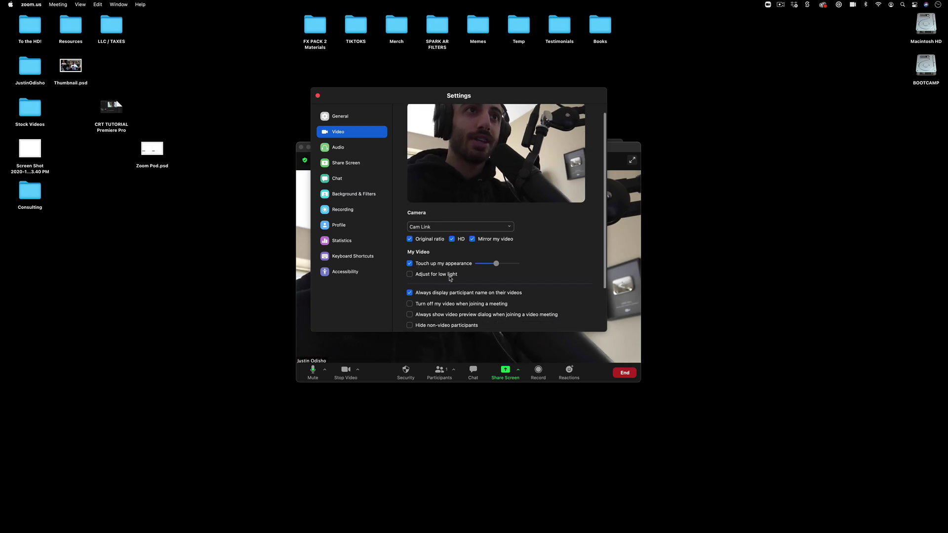
{"action": "scroll", "coordinate": [518, 278], "scroll_direction": "up", "scroll_amount": 1}
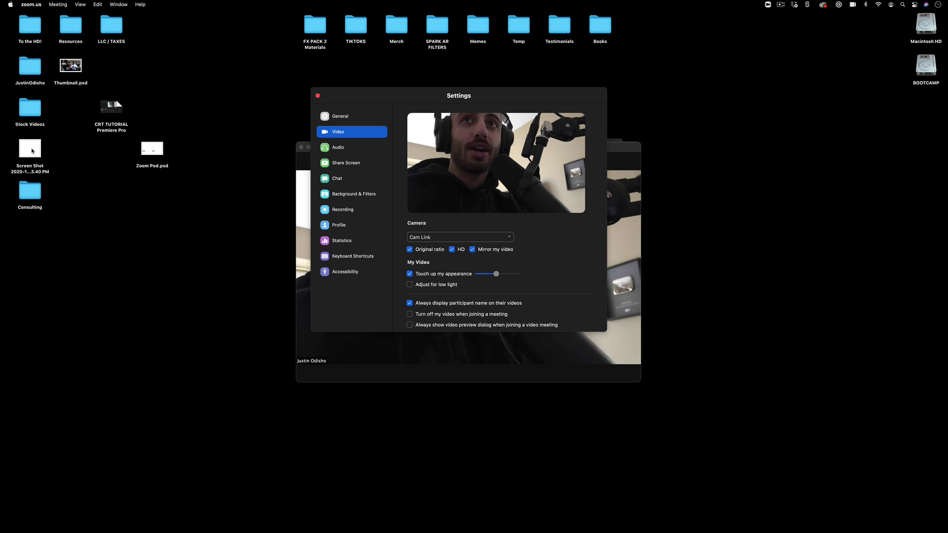
Step: Set the white Screen Shot image as the desktop picture and raise the display brightness to light the face
{"action": "right_click", "coordinate": [32, 151]}
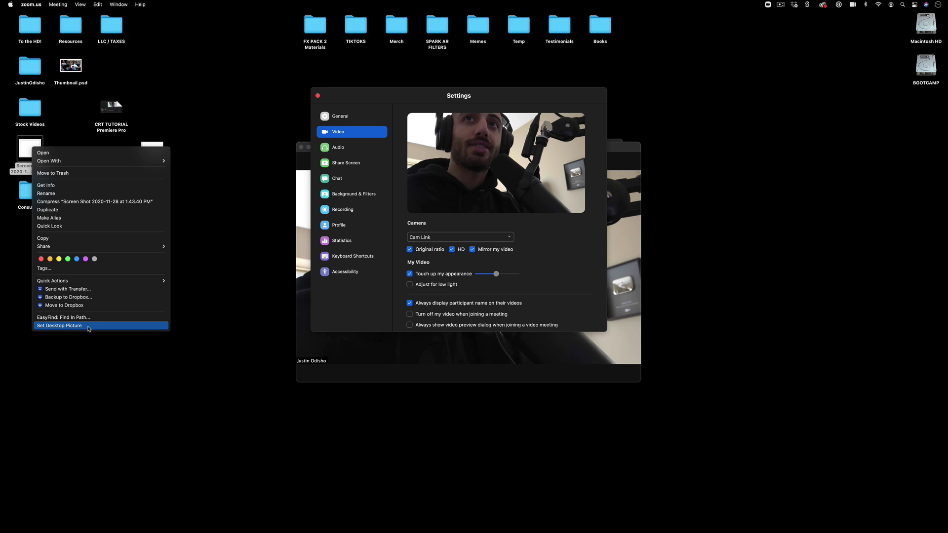
{"action": "left_click", "coordinate": [88, 327]}
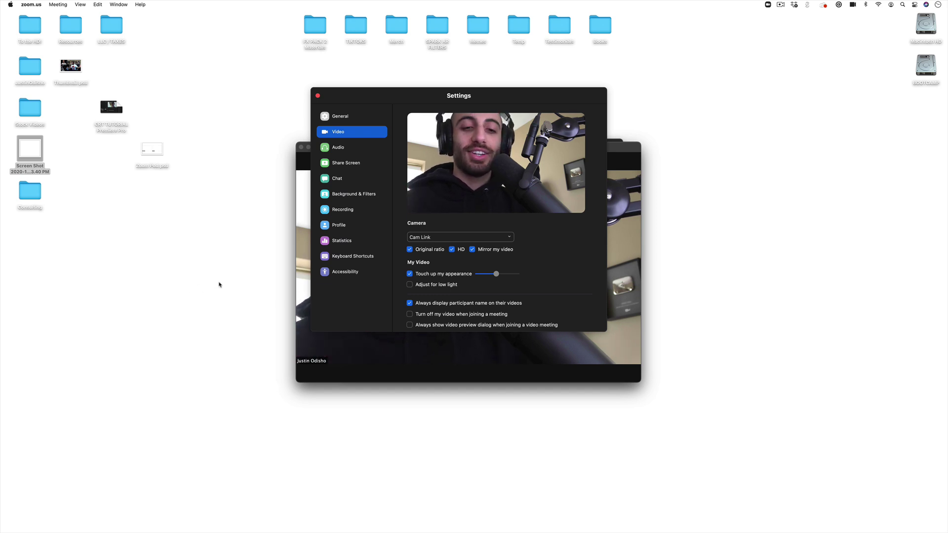
{"action": "key", "text": "XF86MonBrightnessUp"}
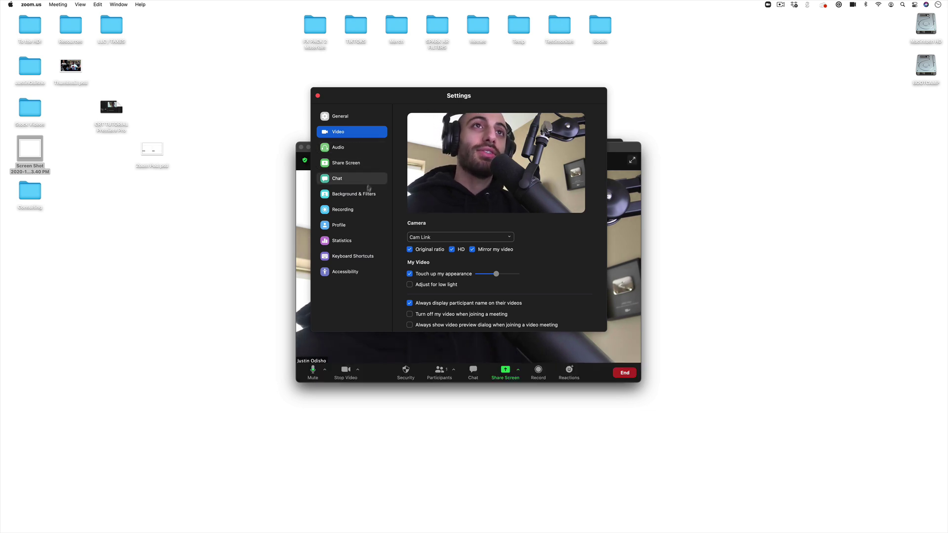
Step: Examine the recording settings for separate participant audio files and optimization for a 3rd party video editor
{"action": "left_click", "coordinate": [357, 211]}
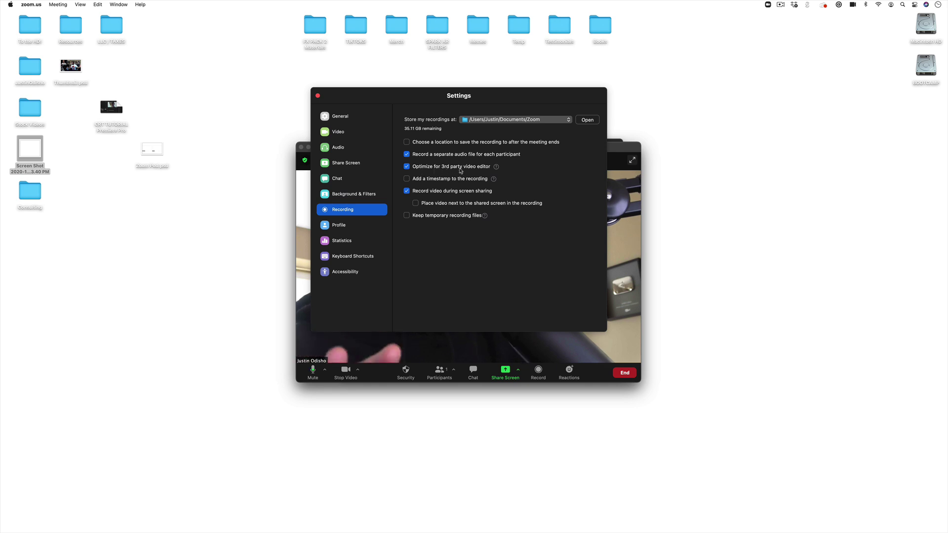
{"action": "mouse_move", "coordinate": [496, 168]}
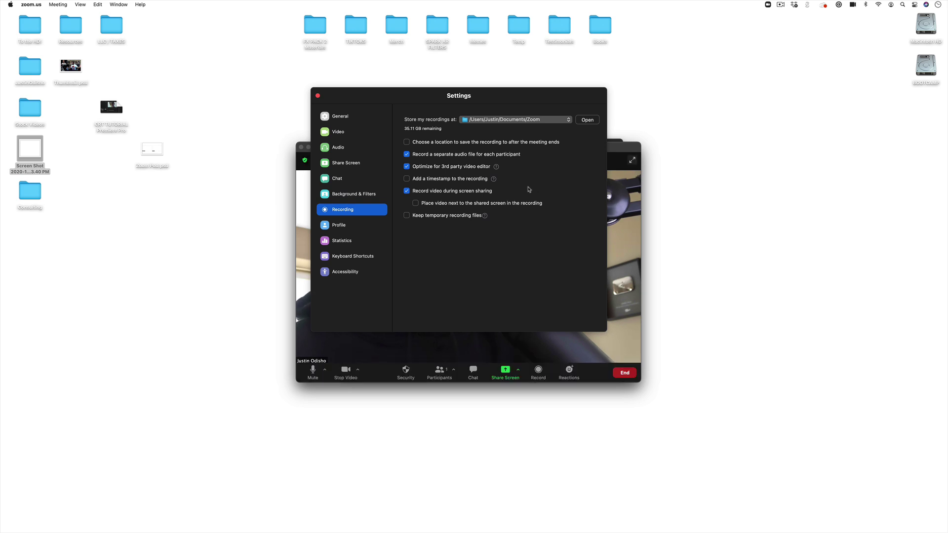
Step: Try out the virtual backgrounds, including San Francisco, Grass and Northern Lights, and restore the background to None
{"action": "left_click", "coordinate": [369, 196]}
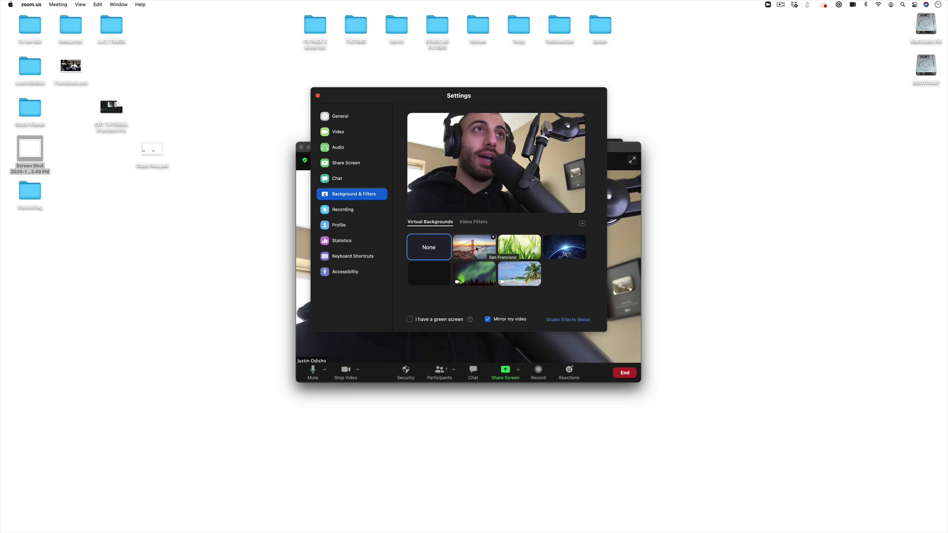
{"action": "left_click", "coordinate": [489, 249]}
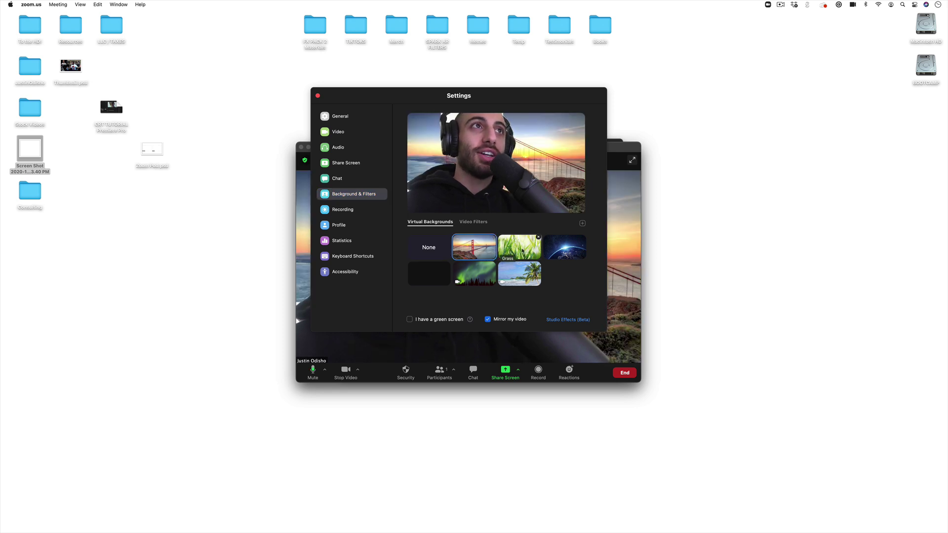
{"action": "left_click", "coordinate": [521, 252]}
{"action": "left_click", "coordinate": [560, 252]}
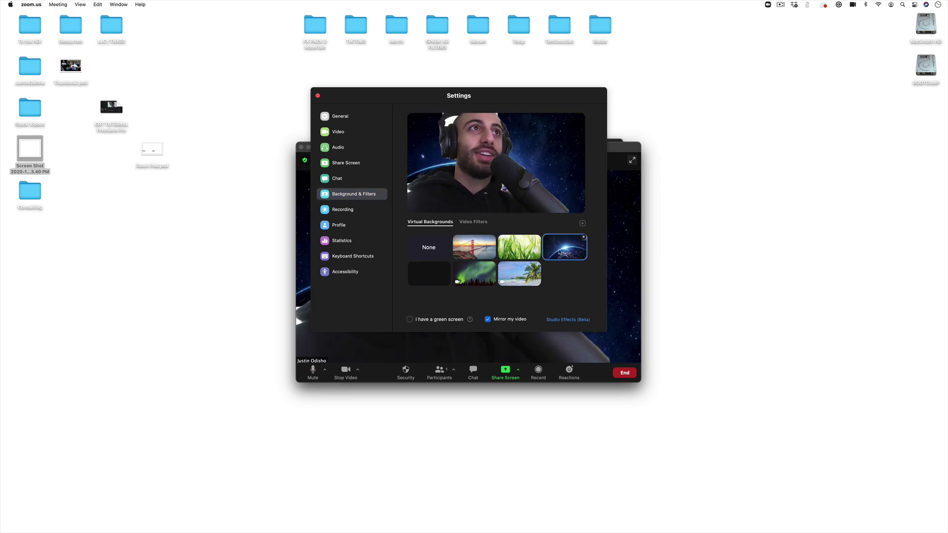
{"action": "left_click", "coordinate": [517, 269]}
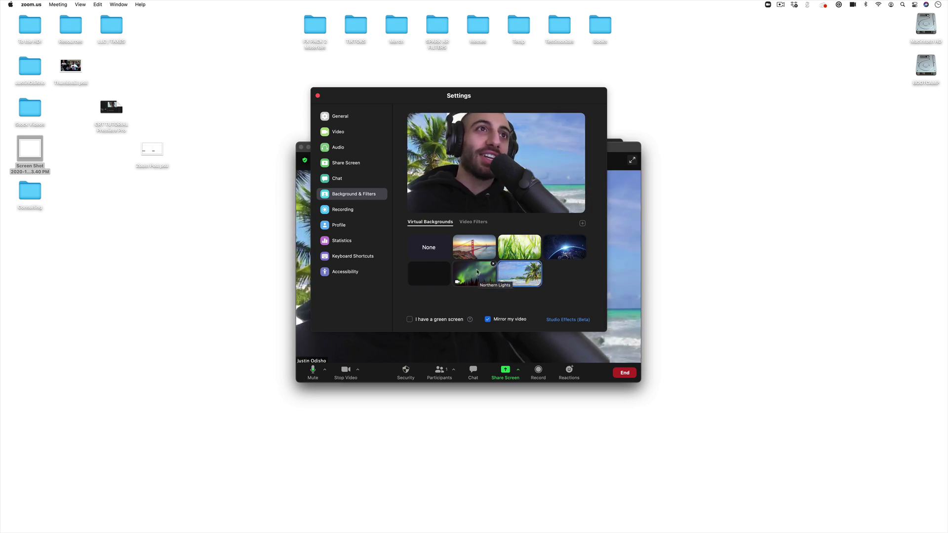
{"action": "left_click", "coordinate": [416, 275]}
{"action": "left_click", "coordinate": [479, 271]}
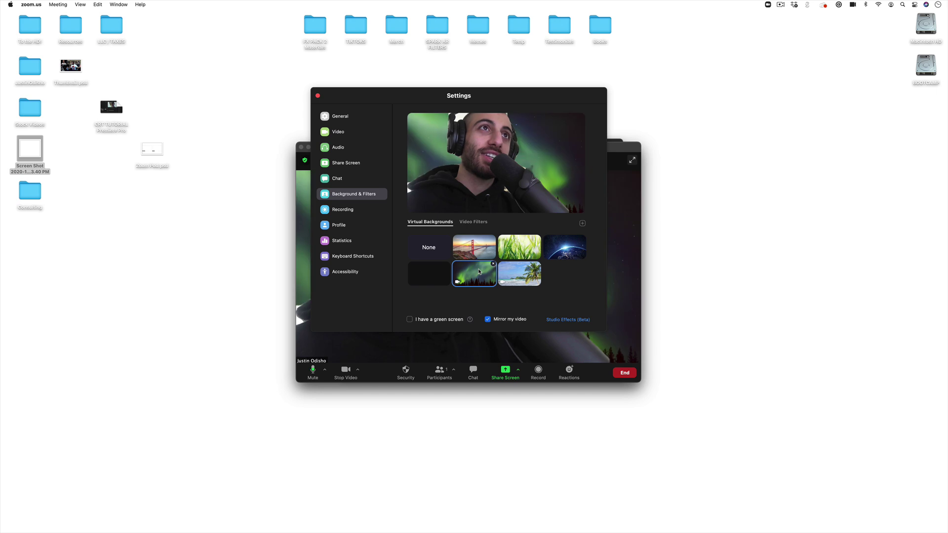
{"action": "left_click", "coordinate": [434, 247]}
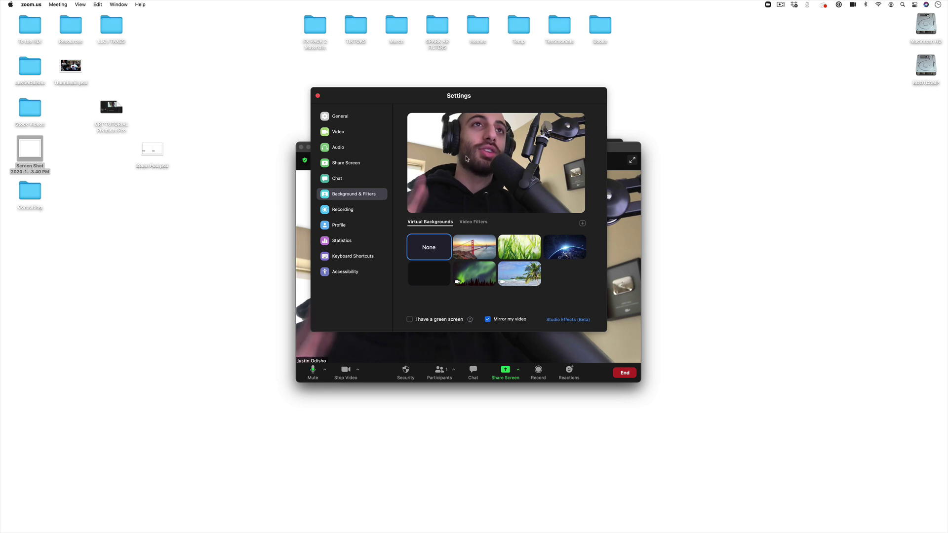
Step: Review the chat, audio and recording settings once more and close the settings window
{"action": "left_click", "coordinate": [352, 179]}
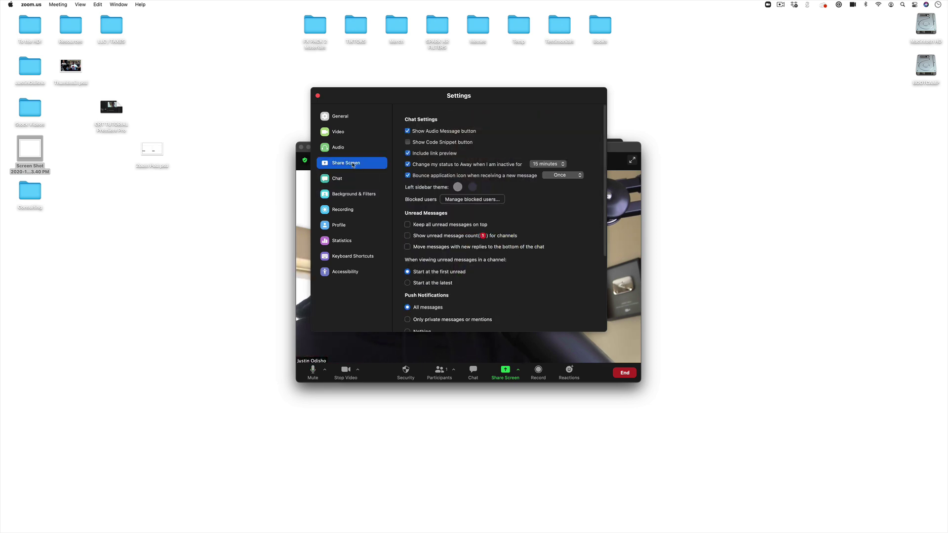
{"action": "left_click", "coordinate": [345, 147]}
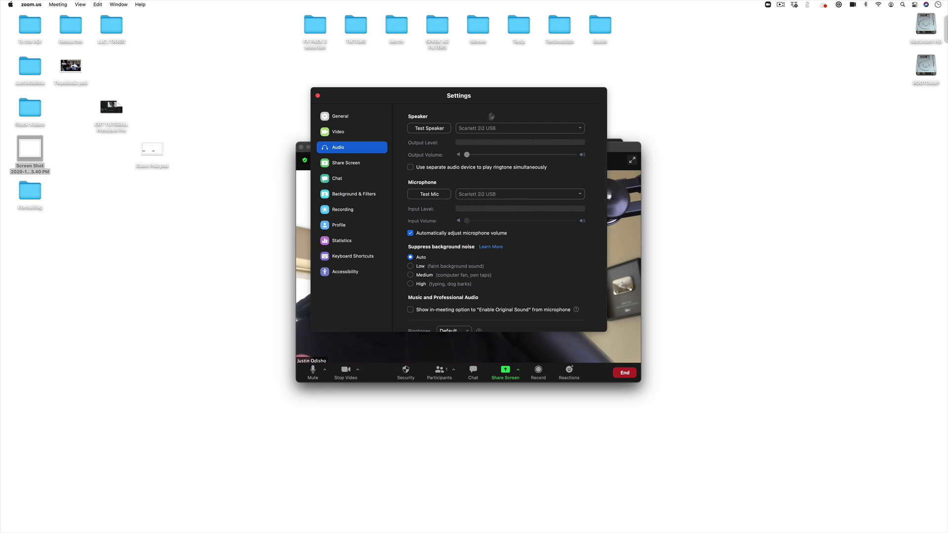
{"action": "left_click", "coordinate": [350, 211]}
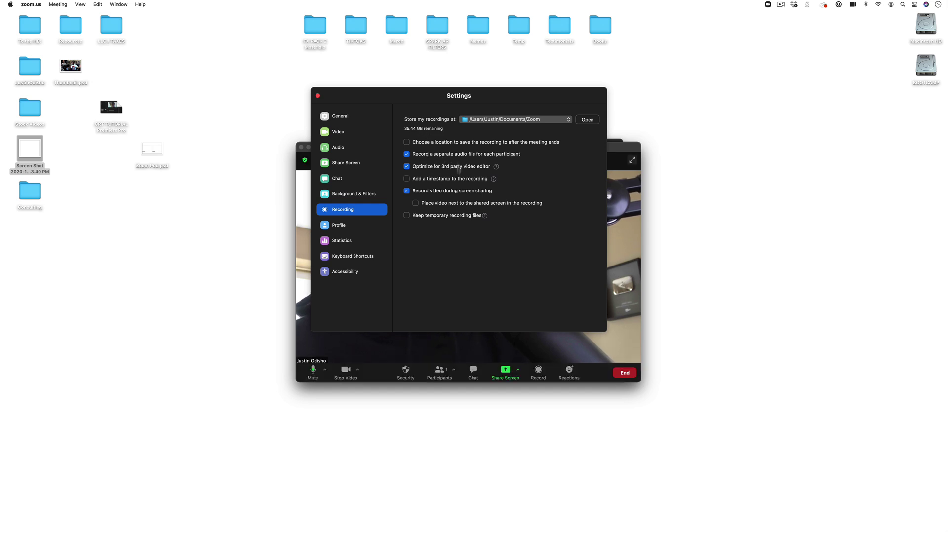
{"action": "left_click", "coordinate": [317, 96]}
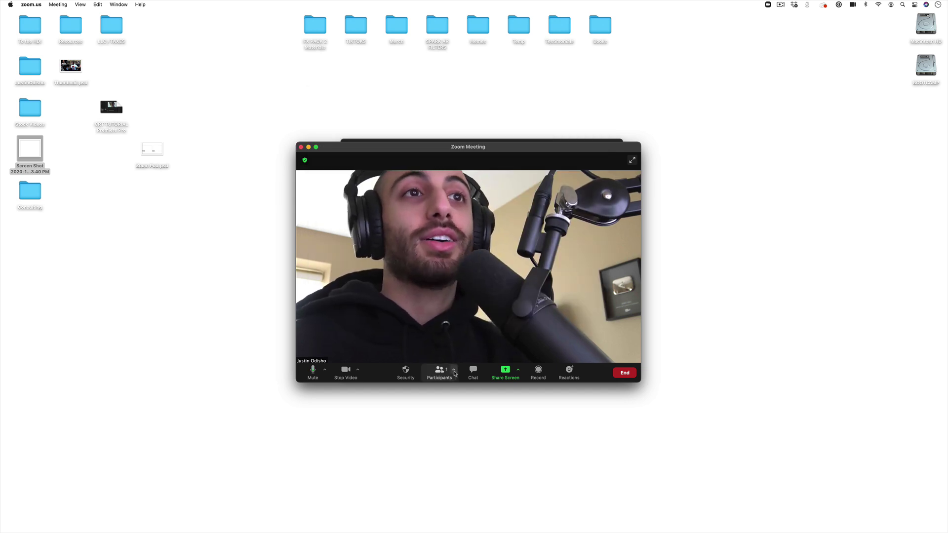
Step: Copy the meeting's invite link to the clipboard and close the invitation window
{"action": "left_click", "coordinate": [455, 373]}
{"action": "left_click", "coordinate": [466, 354]}
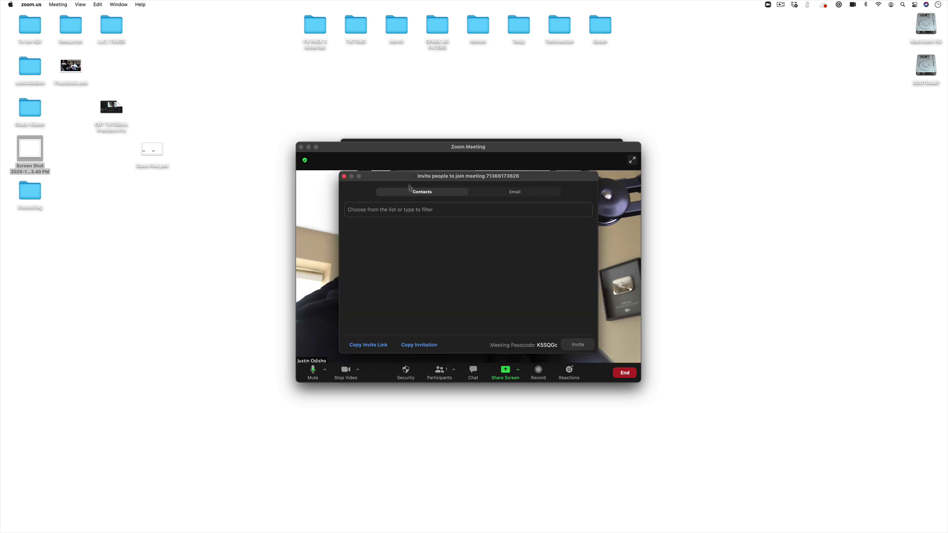
{"action": "left_click", "coordinate": [373, 348]}
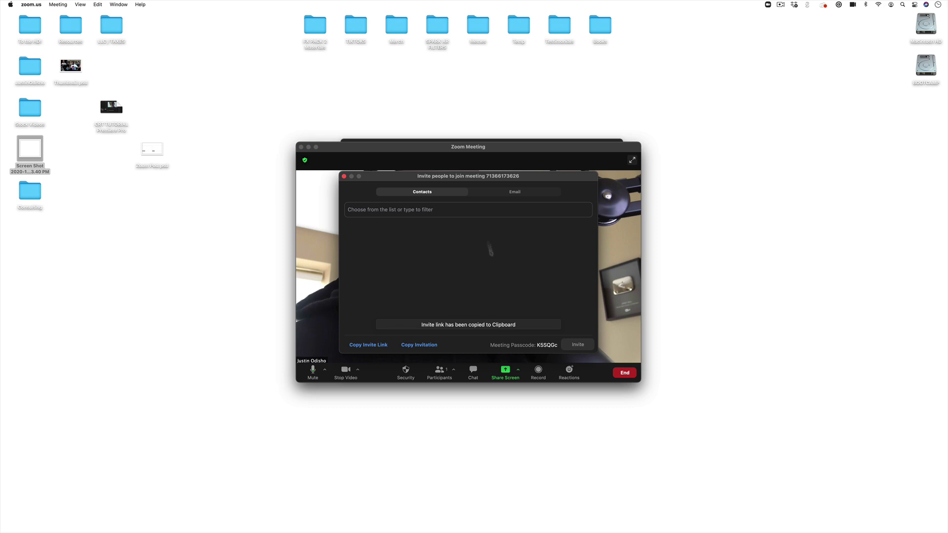
{"action": "left_click", "coordinate": [345, 177]}
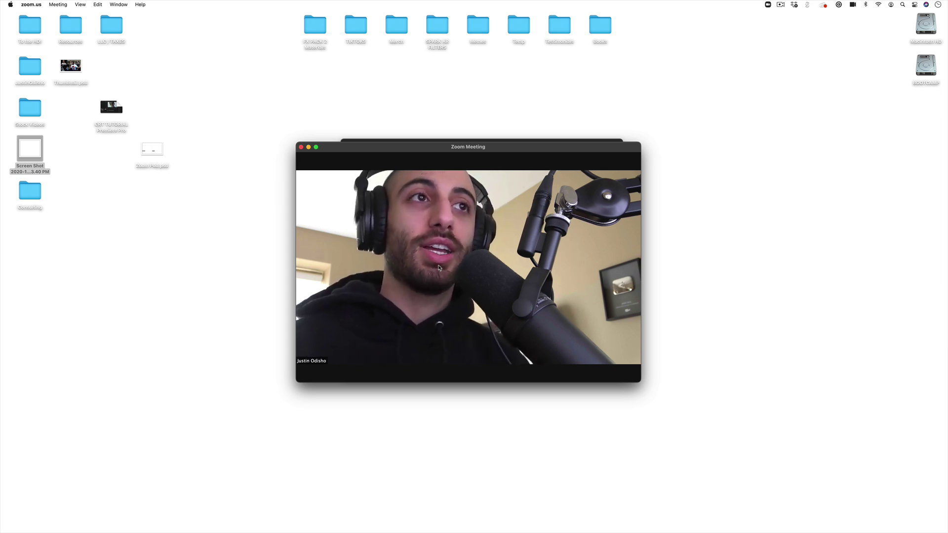
Step: Switch to Notes, put the meeting invite link into a note, and close the note window
{"action": "key", "text": "super+Tab"}
{"action": "key", "text": "super+a"}
{"action": "left_click", "coordinate": [535, 231]}
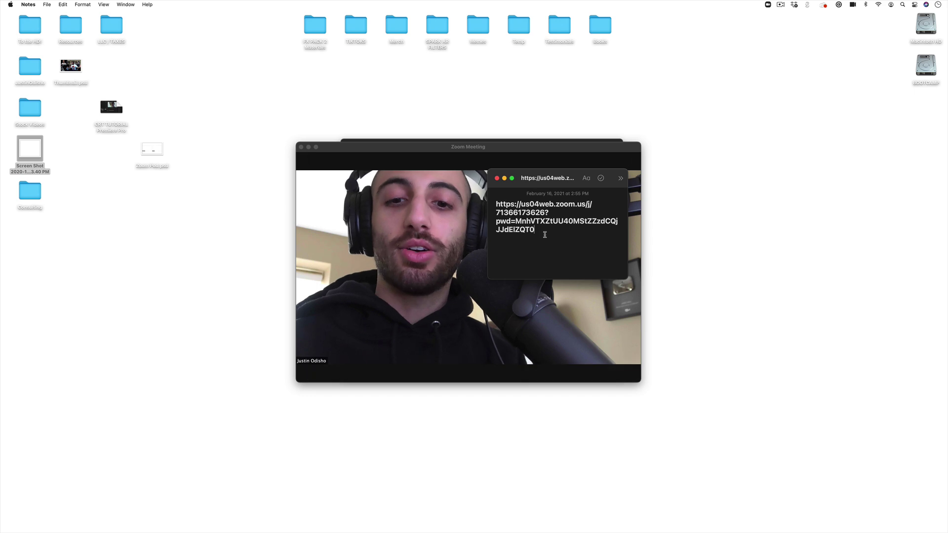
{"action": "key", "text": "super+w"}
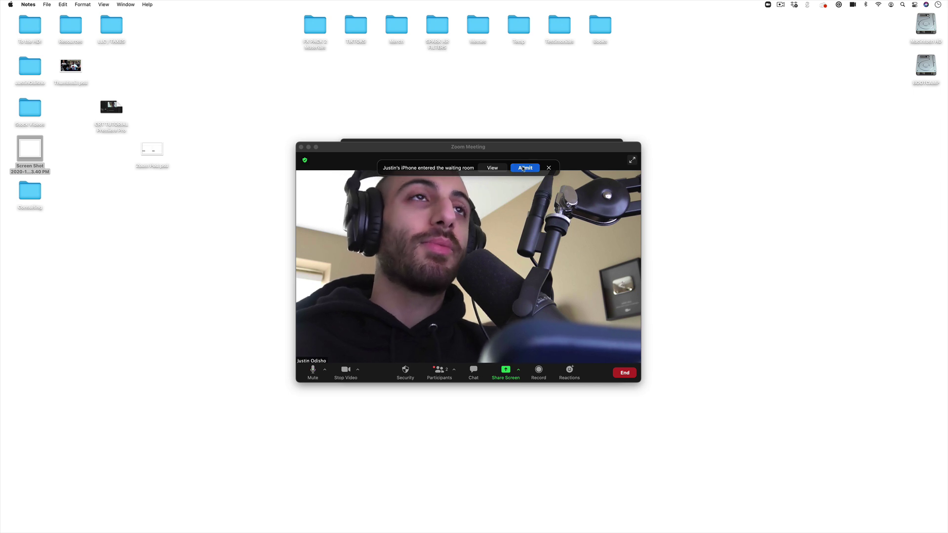
Step: Admit the iPhone guest from the waiting room and start recording the meeting
{"action": "left_click", "coordinate": [531, 169]}
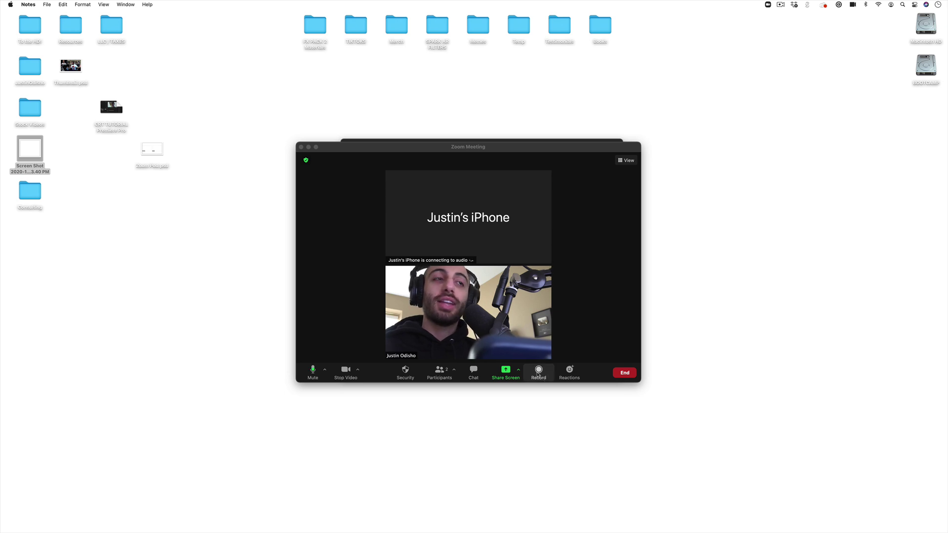
{"action": "mouse_move", "coordinate": [538, 296]}
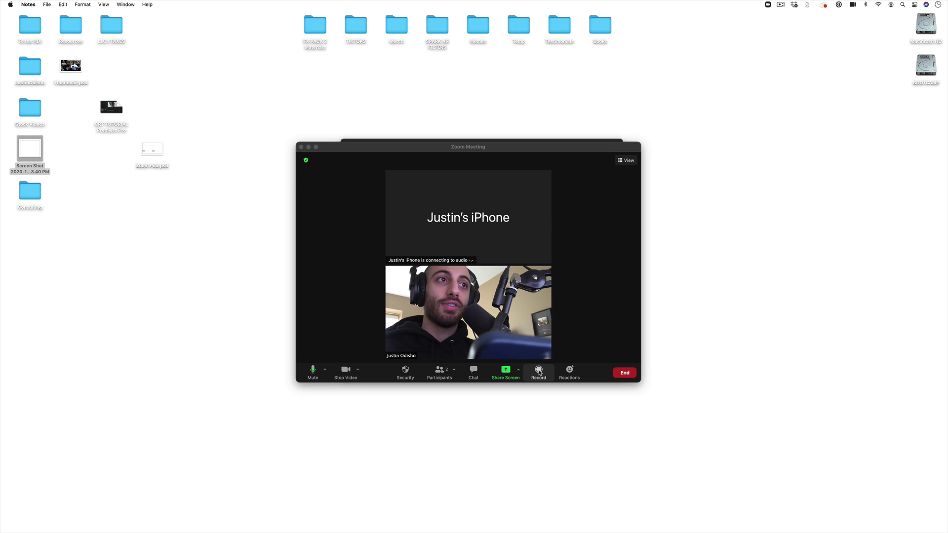
{"action": "left_click", "coordinate": [538, 371]}
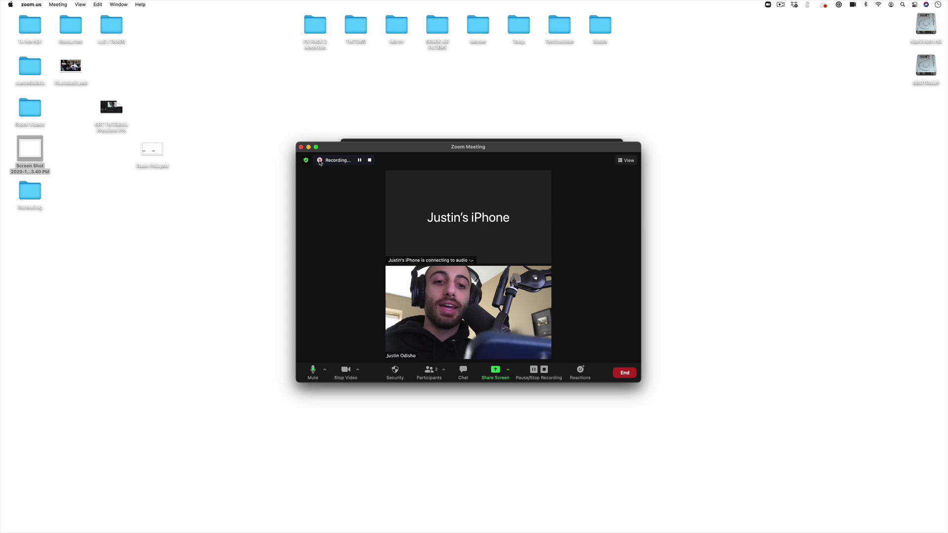
{"action": "mouse_move", "coordinate": [332, 164]}
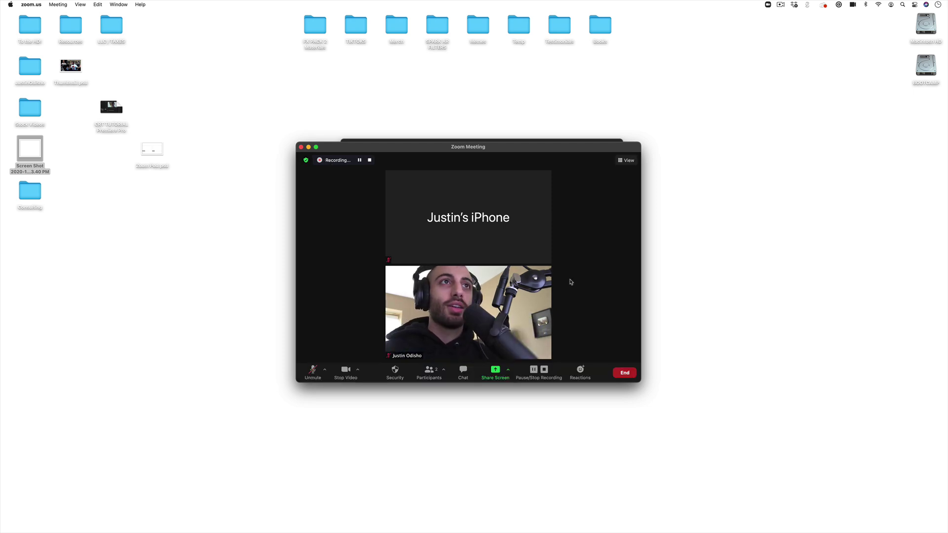
Step: Mute the microphone and switch the meeting layout to Speaker view
{"action": "key", "text": "super+shift+a"}
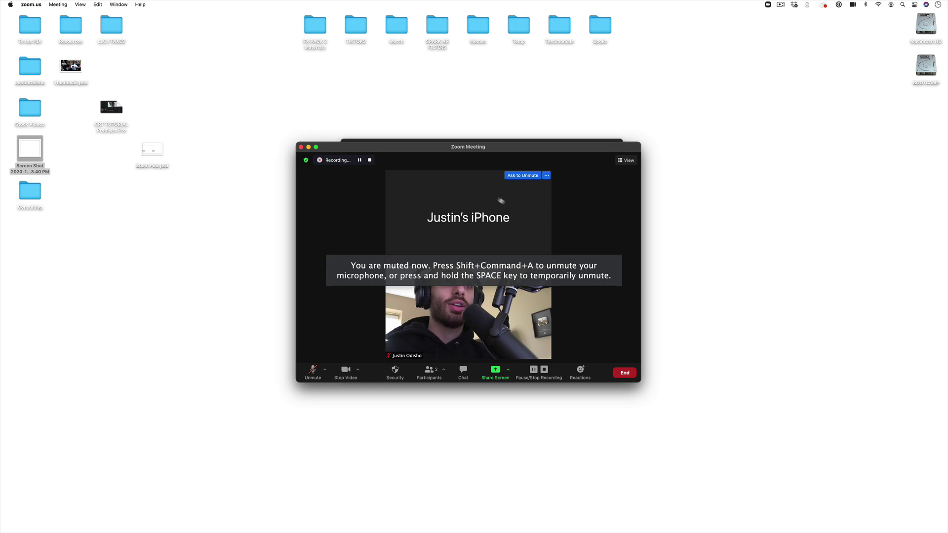
{"action": "left_click", "coordinate": [624, 161]}
{"action": "left_click", "coordinate": [602, 175]}
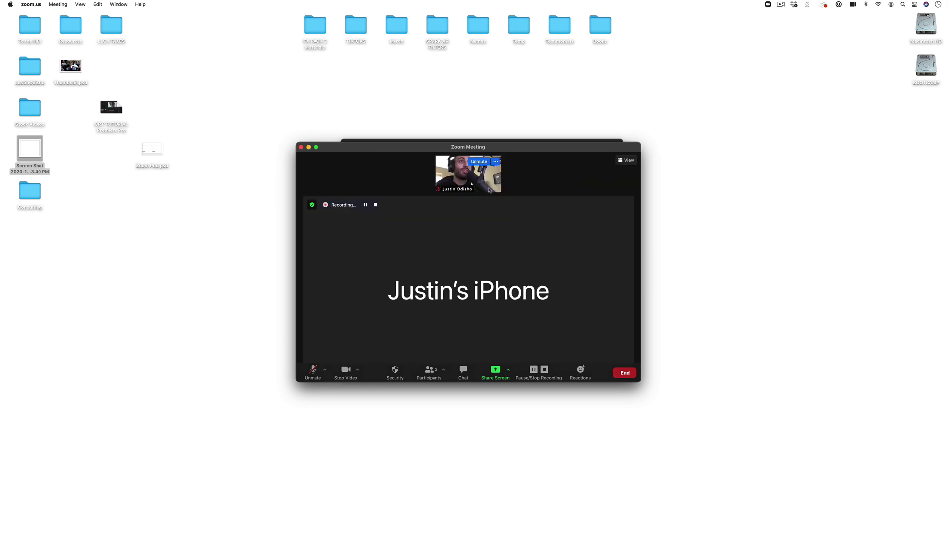
Step: Return the meeting to Gallery view and widen its window so both participants appear side by side
{"action": "left_click_drag", "start_coordinate": [637, 381], "coordinate": [599, 401]}
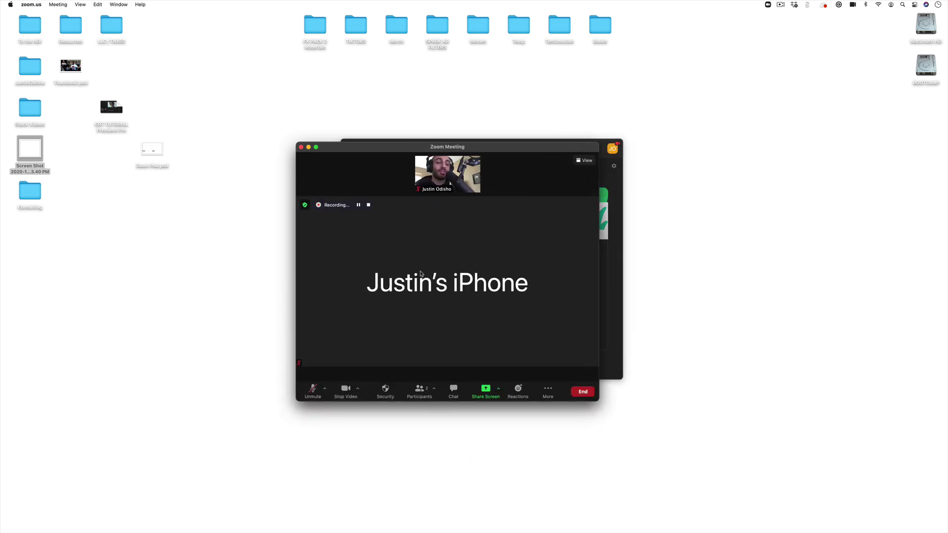
{"action": "left_click", "coordinate": [584, 160]}
{"action": "left_click", "coordinate": [567, 184]}
{"action": "left_click_drag", "start_coordinate": [596, 405], "coordinate": [721, 342]}
{"action": "left_click_drag", "start_coordinate": [568, 144], "coordinate": [527, 169]}
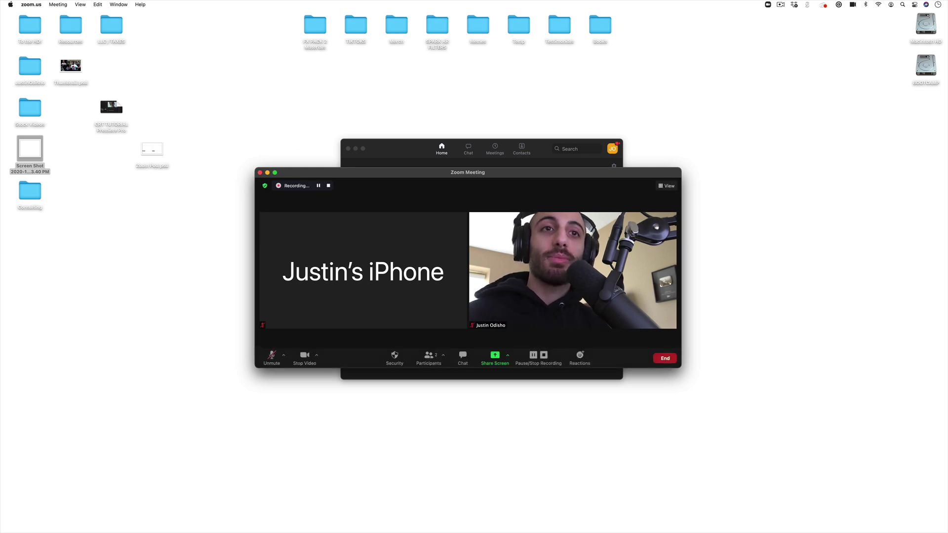
Step: Switch to ScreenFlow, examine the New Recording options for recording audio from the Scarlett 2i2 USB, and close the window
{"action": "left_click", "coordinate": [225, 528]}
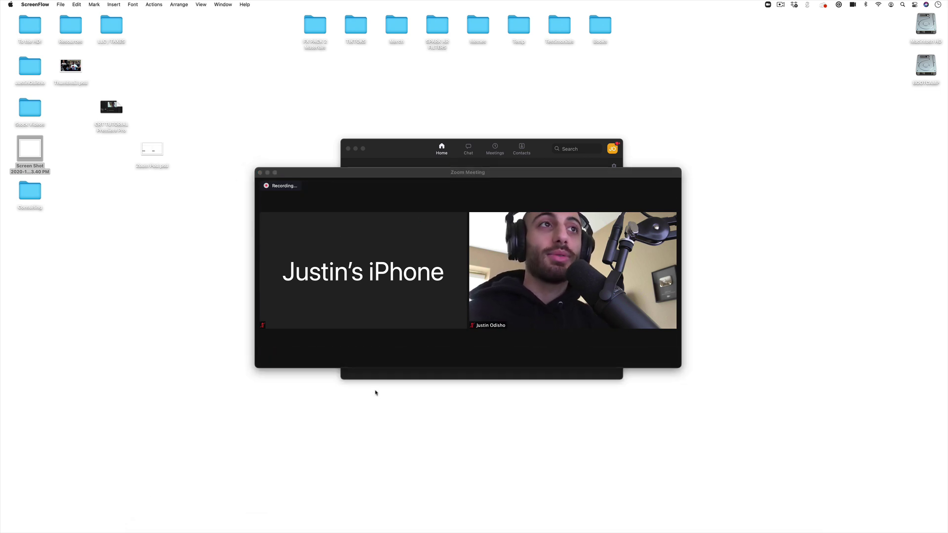
{"action": "left_click_drag", "start_coordinate": [470, 113], "coordinate": [459, 69]}
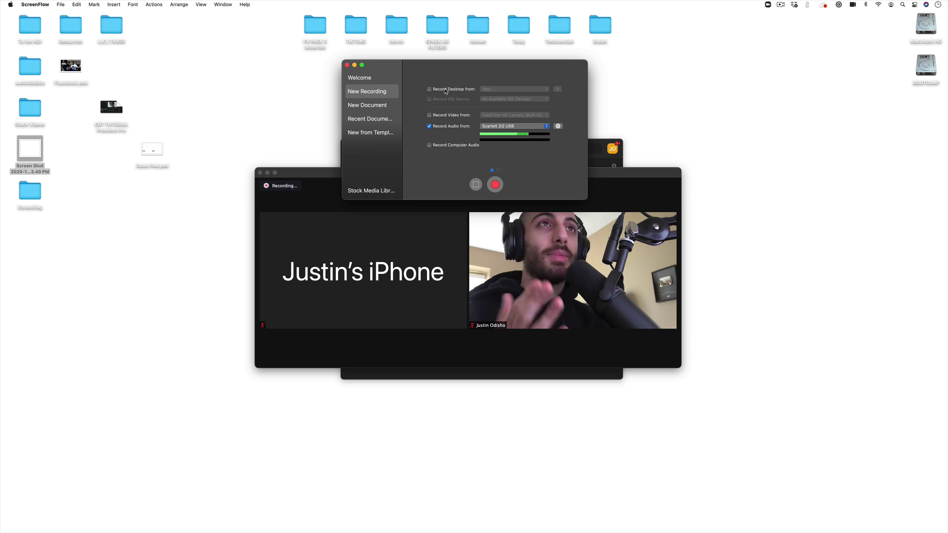
{"action": "left_click_drag", "start_coordinate": [445, 66], "coordinate": [447, 57]}
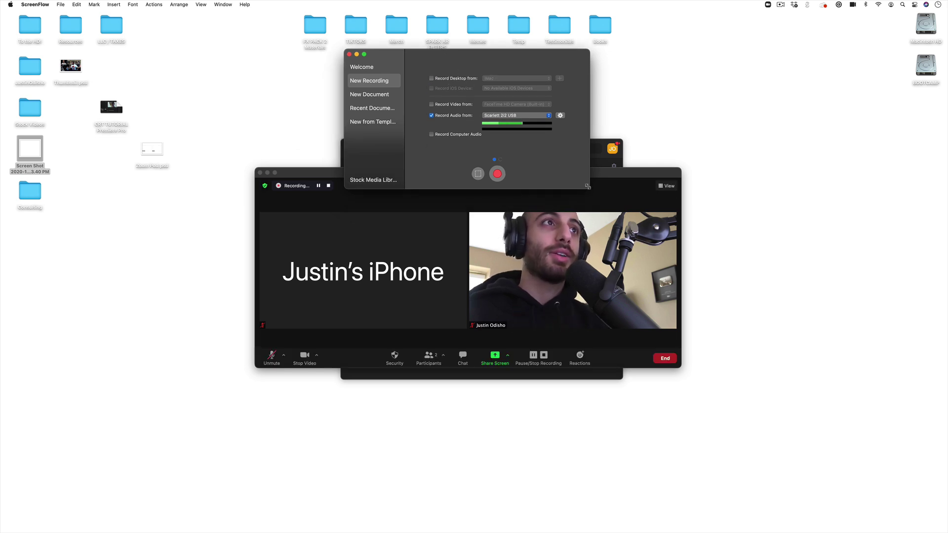
{"action": "left_click_drag", "start_coordinate": [575, 178], "coordinate": [539, 144]}
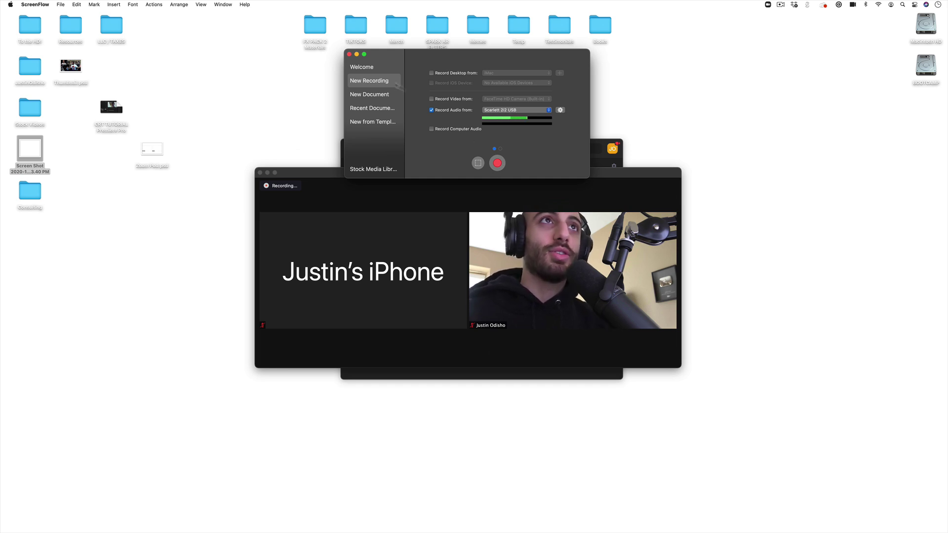
{"action": "left_click", "coordinate": [349, 55]}
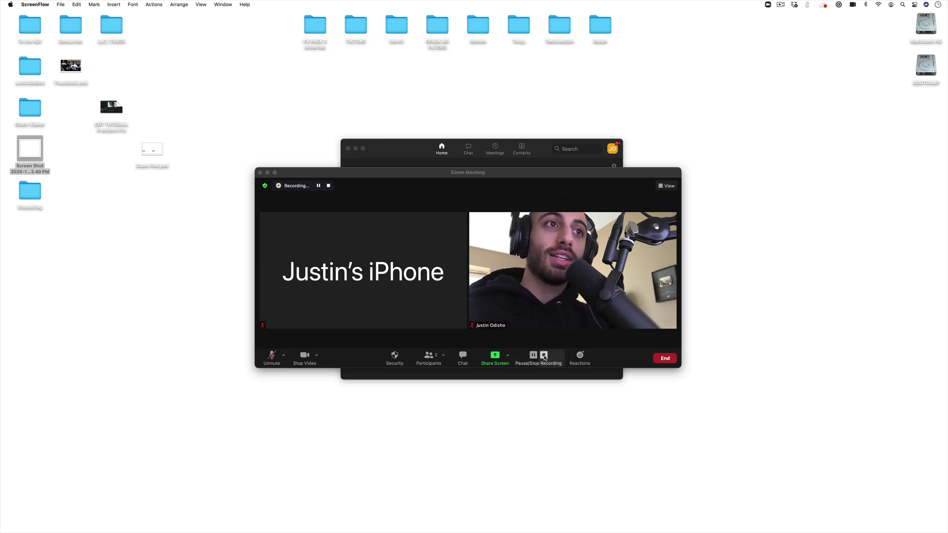
Step: Stop the meeting recording and end the meeting for everyone
{"action": "left_click", "coordinate": [329, 187]}
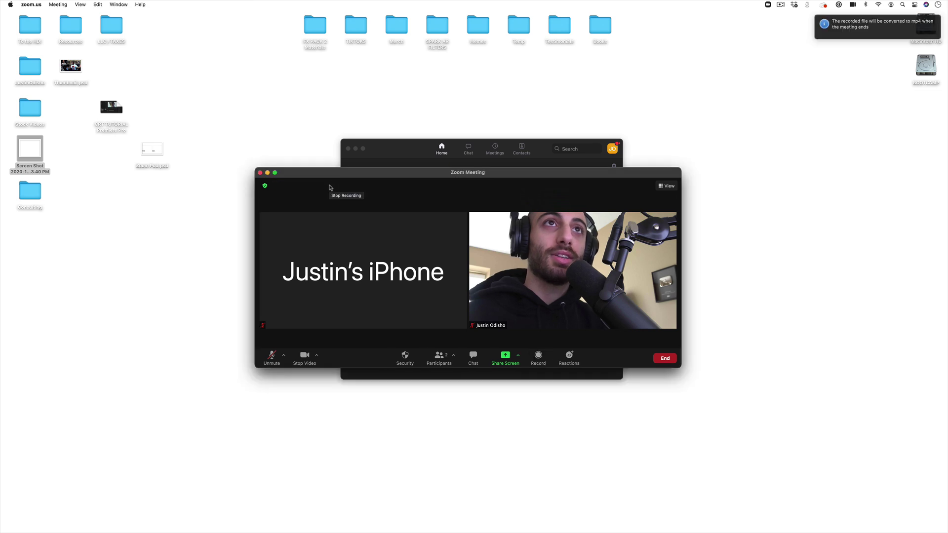
{"action": "left_click", "coordinate": [666, 359]}
{"action": "left_click", "coordinate": [634, 322]}
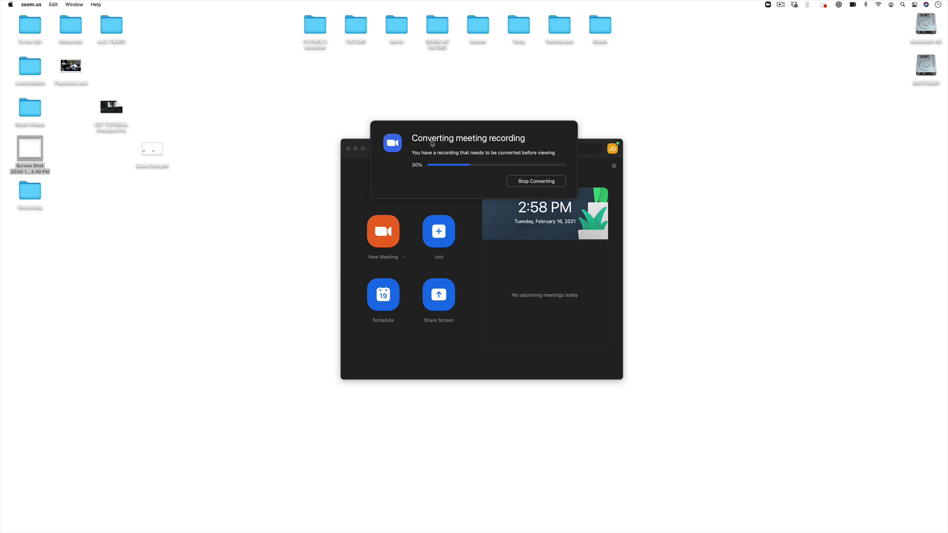
Step: Examine the converted recording files, including zoom_0.mp4 and each participant's separate audio file in the Audio Record folder
{"action": "left_click_drag", "start_coordinate": [535, 209], "coordinate": [381, 123]}
{"action": "left_click", "coordinate": [528, 141]}
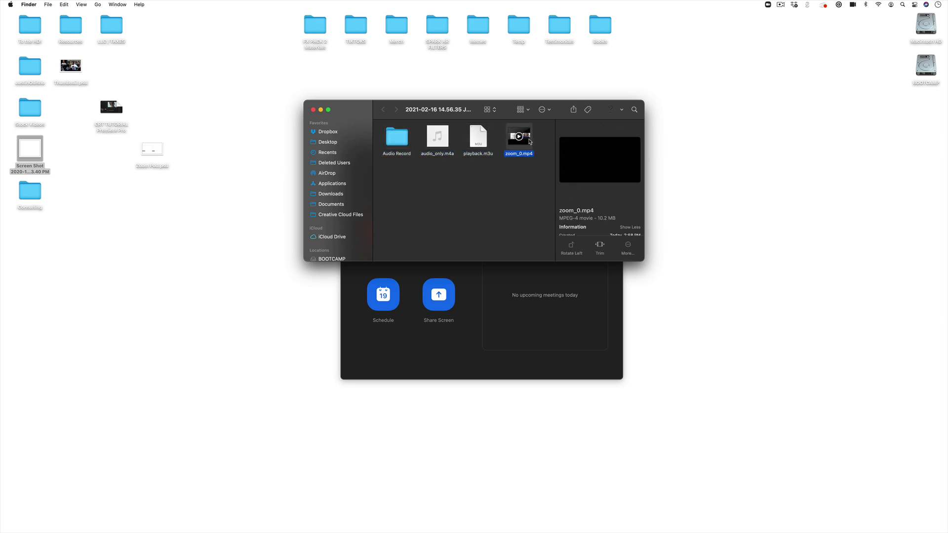
{"action": "left_click", "coordinate": [394, 142]}
{"action": "double_click", "coordinate": [394, 141]}
{"action": "left_click", "coordinate": [437, 143]}
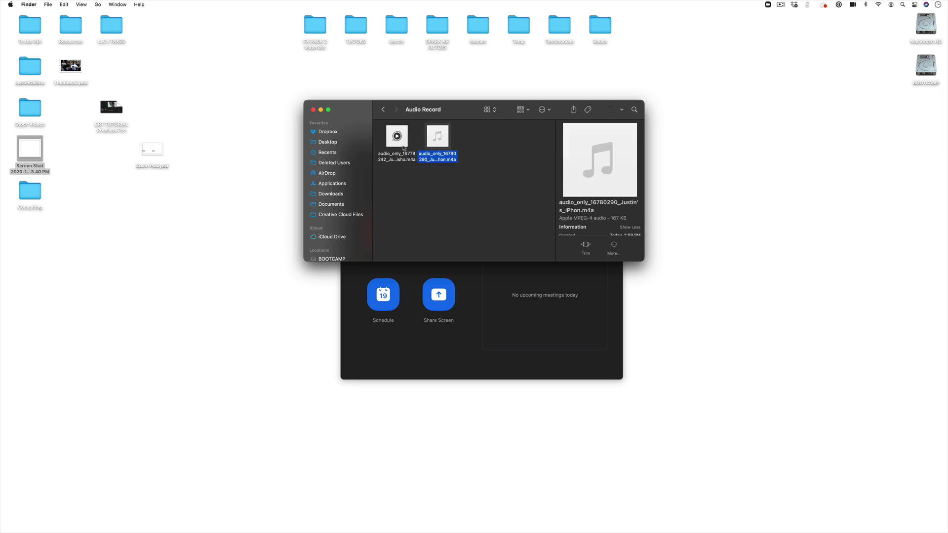
{"action": "key", "text": "Left"}
{"action": "key", "text": "super+bracketleft"}
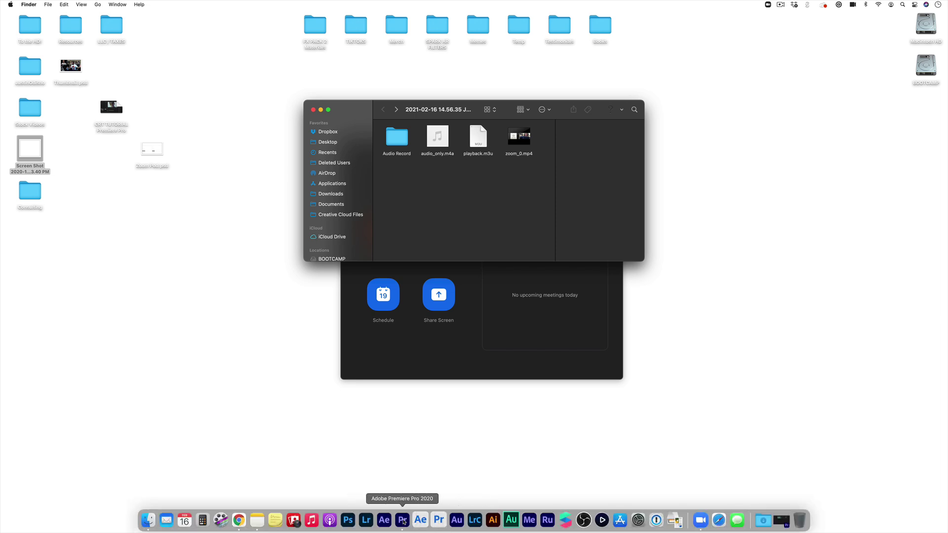
Step: Open zoom_0.mp4 in QuickTime Player, play a short part of the recording, and close the player
{"action": "left_click", "coordinate": [403, 521]}
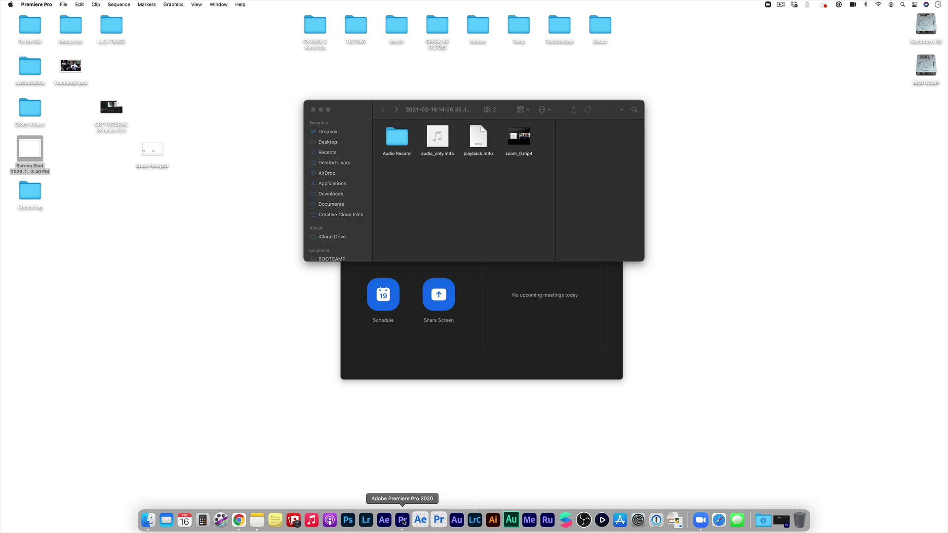
{"action": "left_click", "coordinate": [484, 194]}
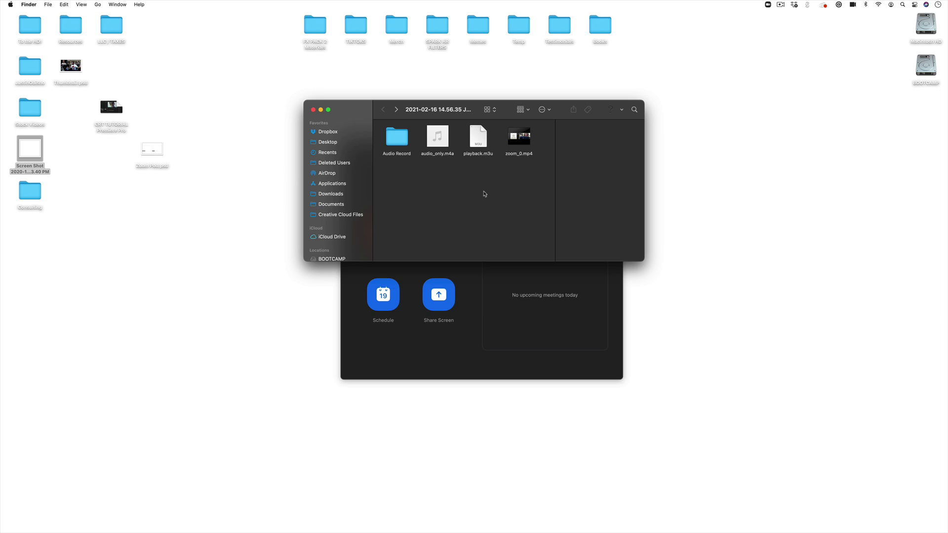
{"action": "left_click", "coordinate": [525, 146]}
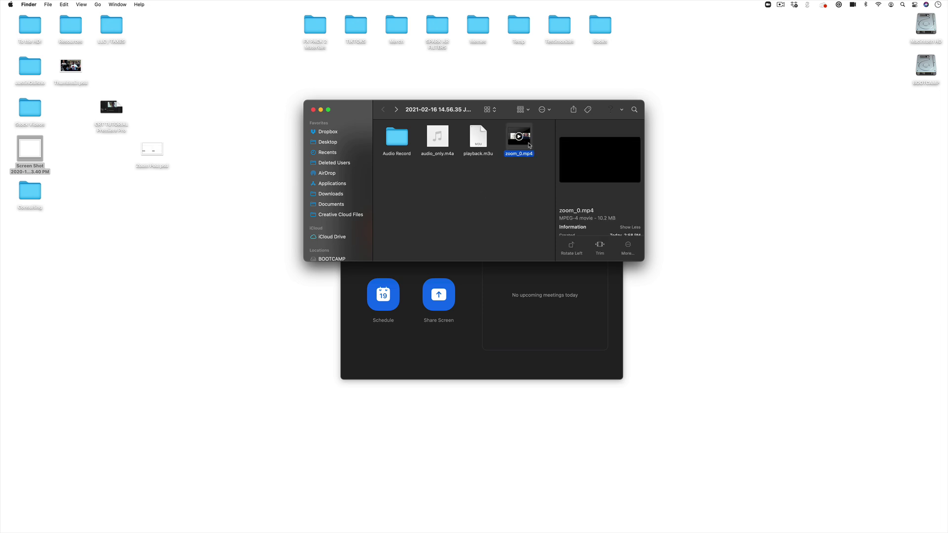
{"action": "double_click", "coordinate": [529, 146]}
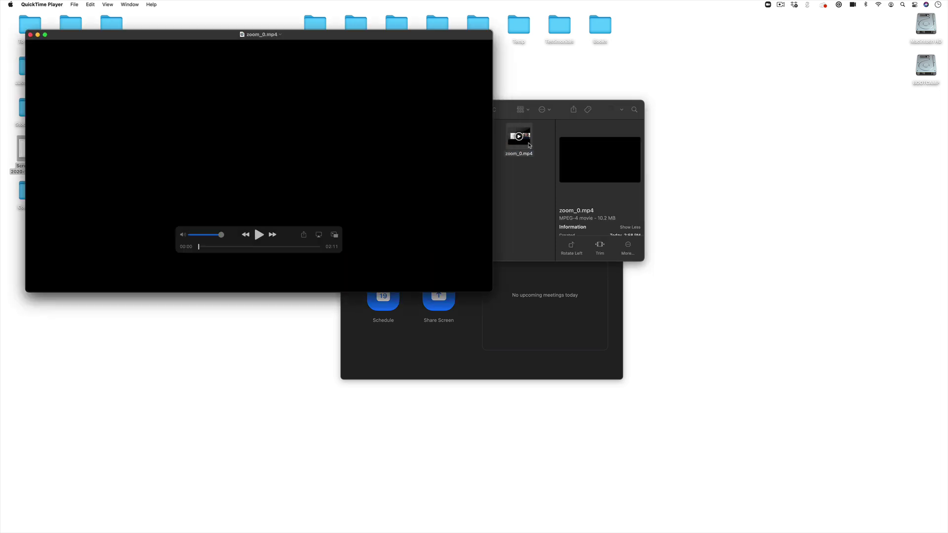
{"action": "left_click", "coordinate": [216, 248]}
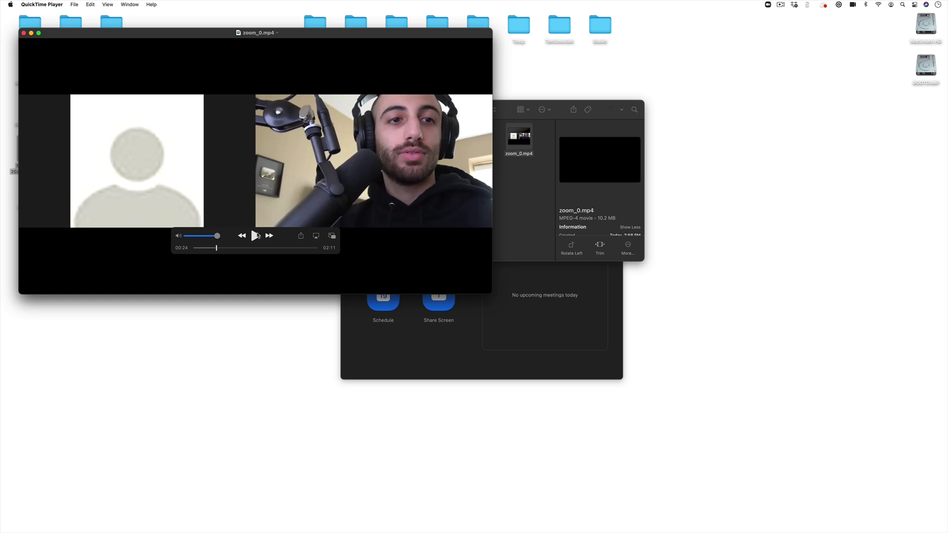
{"action": "left_click", "coordinate": [255, 236]}
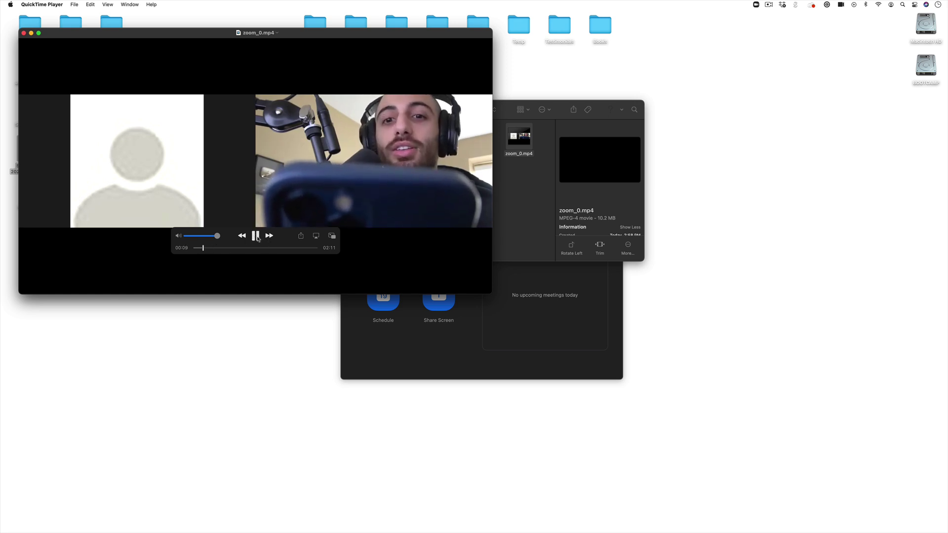
{"action": "left_click", "coordinate": [255, 236]}
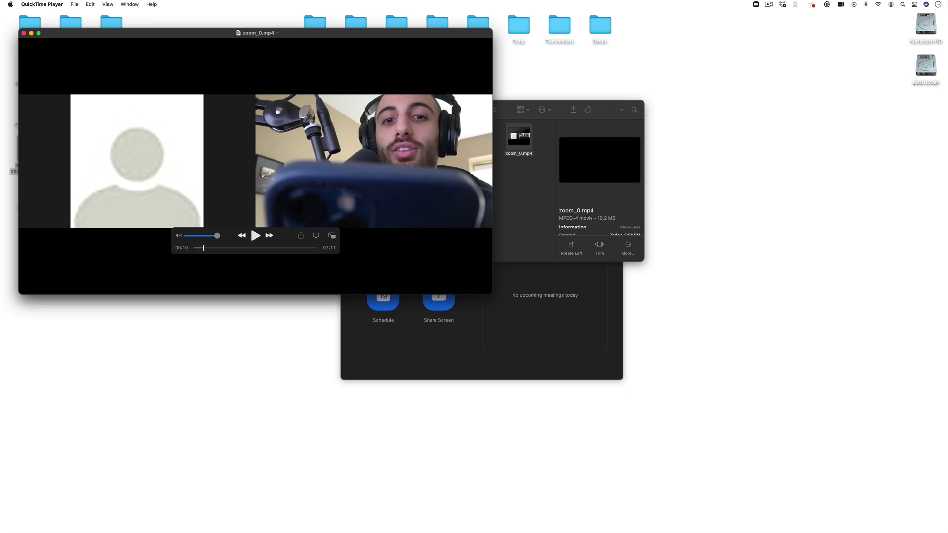
{"action": "left_click", "coordinate": [23, 33]}
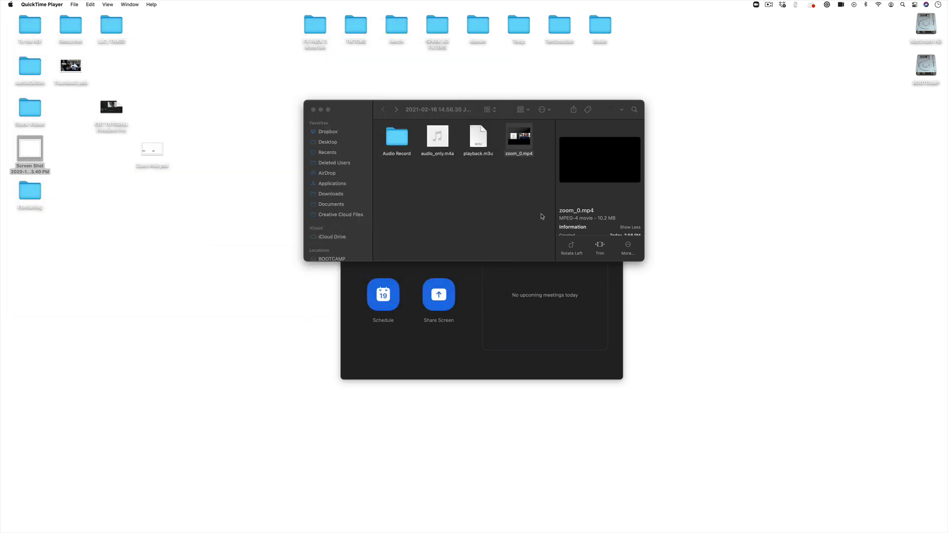
Step: Switch to Premiere Pro, close the Finder window, and enlarge the podcast project window to fill the screen
{"action": "mouse_move", "coordinate": [307, 519]}
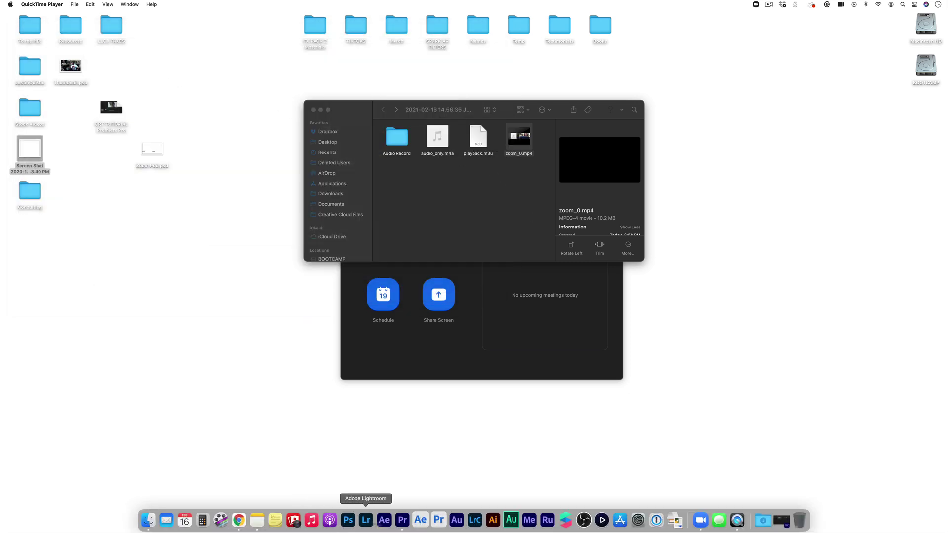
{"action": "left_click", "coordinate": [402, 520]}
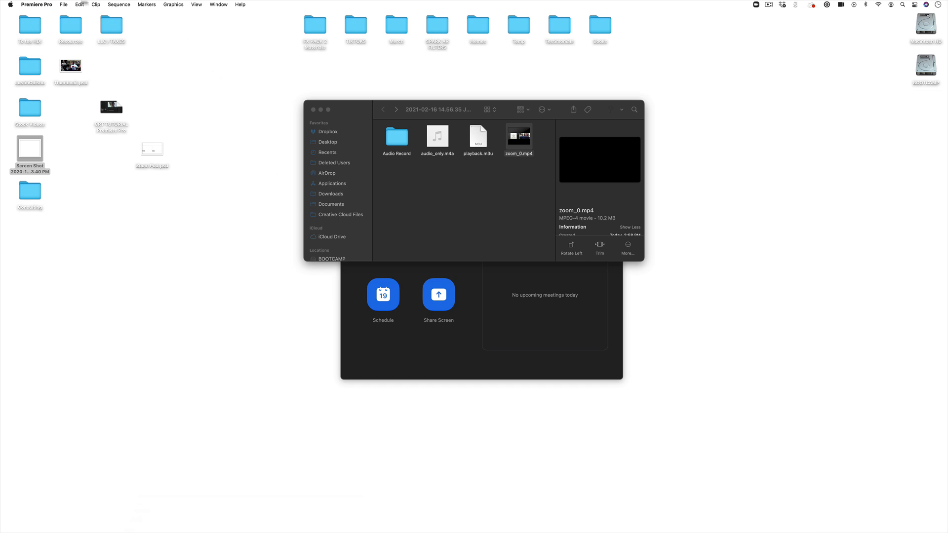
{"action": "left_click", "coordinate": [76, 4]}
{"action": "left_click", "coordinate": [313, 109]}
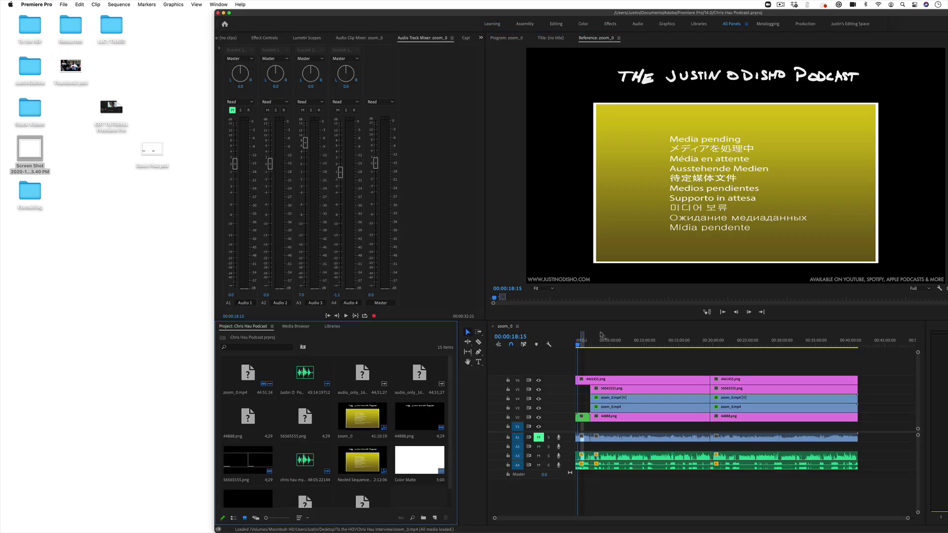
{"action": "double_click", "coordinate": [393, 14]}
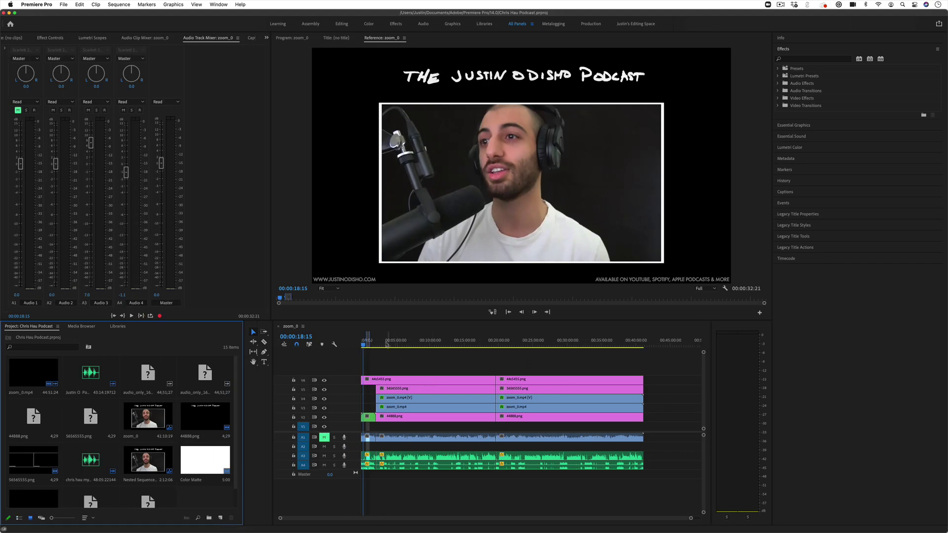
Step: At about 3:07 in the zoom_0 sequence, toggle the two zoom_0.mp4 video tracks off and on to check the side-by-side layout
{"action": "left_click", "coordinate": [383, 344]}
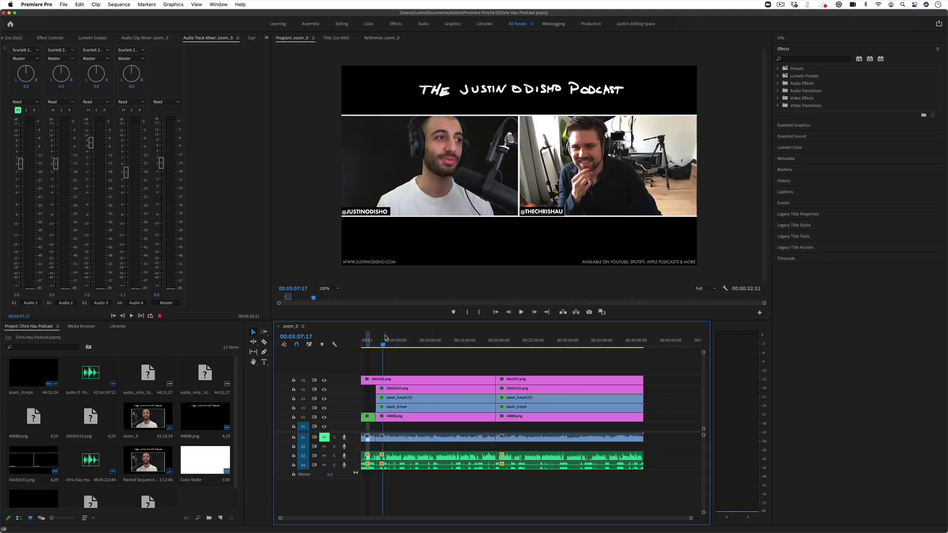
{"action": "left_click", "coordinate": [324, 408]}
{"action": "left_click", "coordinate": [324, 408]}
{"action": "left_click", "coordinate": [324, 408]}
{"action": "left_click", "coordinate": [324, 408]}
{"action": "left_click", "coordinate": [325, 399]}
{"action": "left_click", "coordinate": [324, 408]}
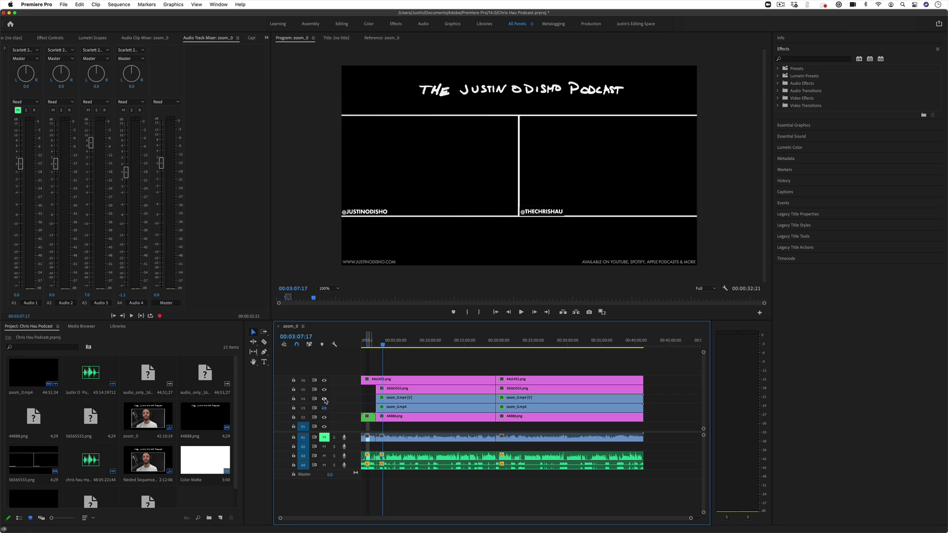
{"action": "left_click", "coordinate": [325, 408]}
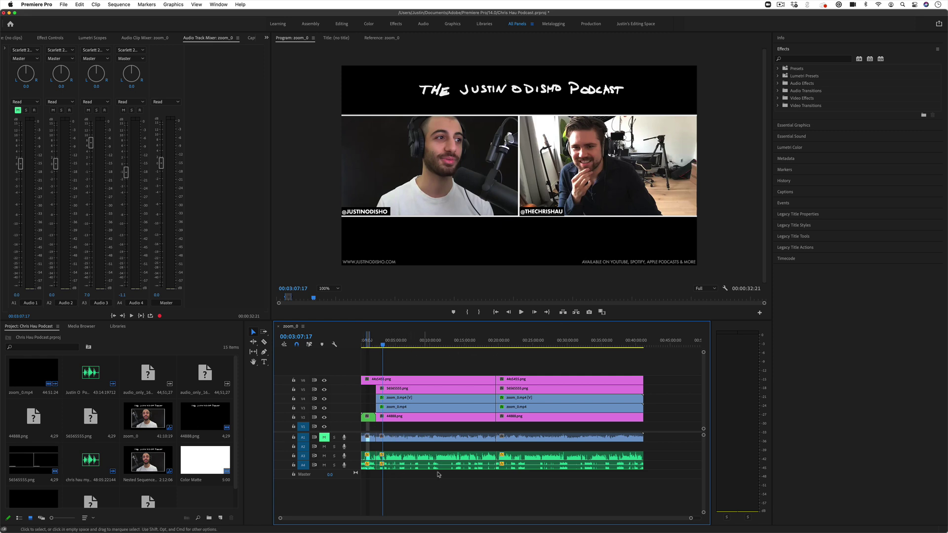
Step: Select the first long separate audio clip on A3 with the original audio on A1, review the Synchronize Clips options, and cancel
{"action": "left_click_drag", "start_coordinate": [453, 483], "coordinate": [415, 460]}
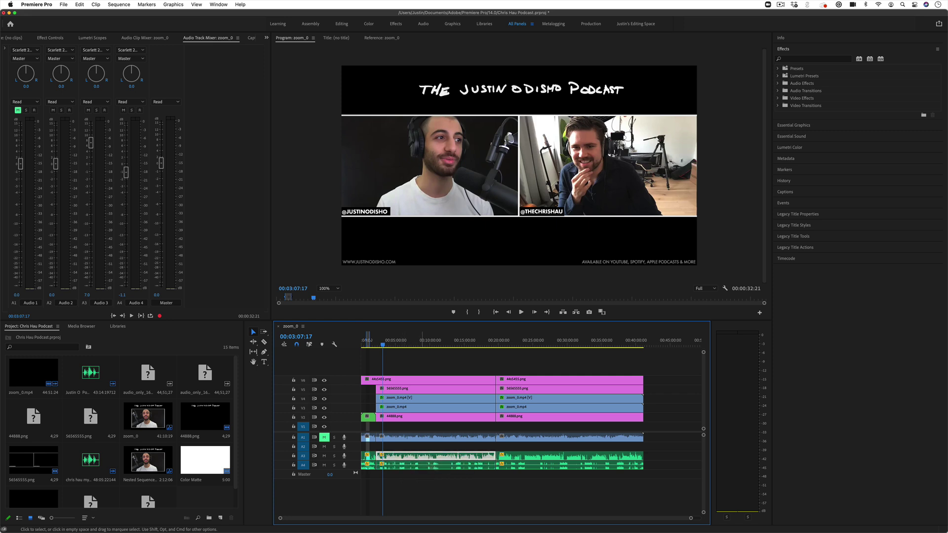
{"action": "left_click", "coordinate": [469, 469]}
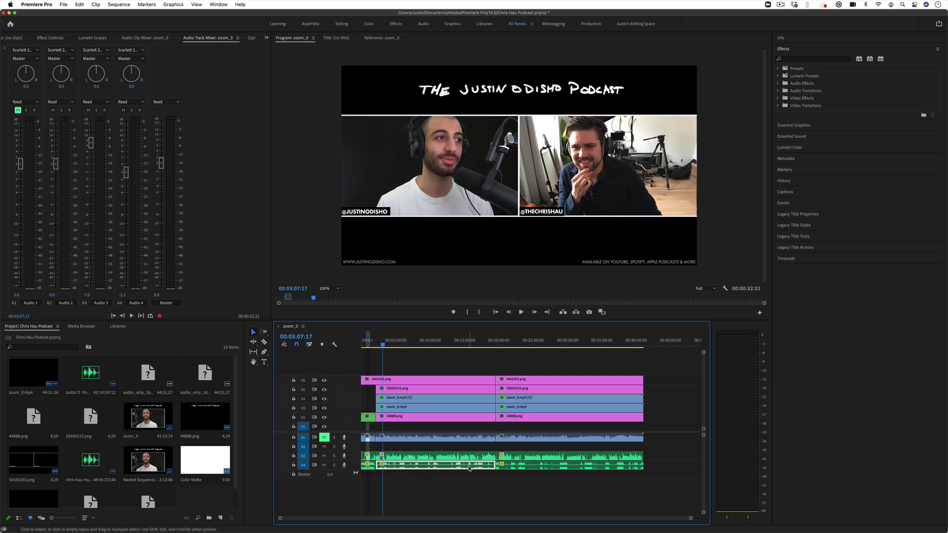
{"action": "left_click", "coordinate": [447, 458]}
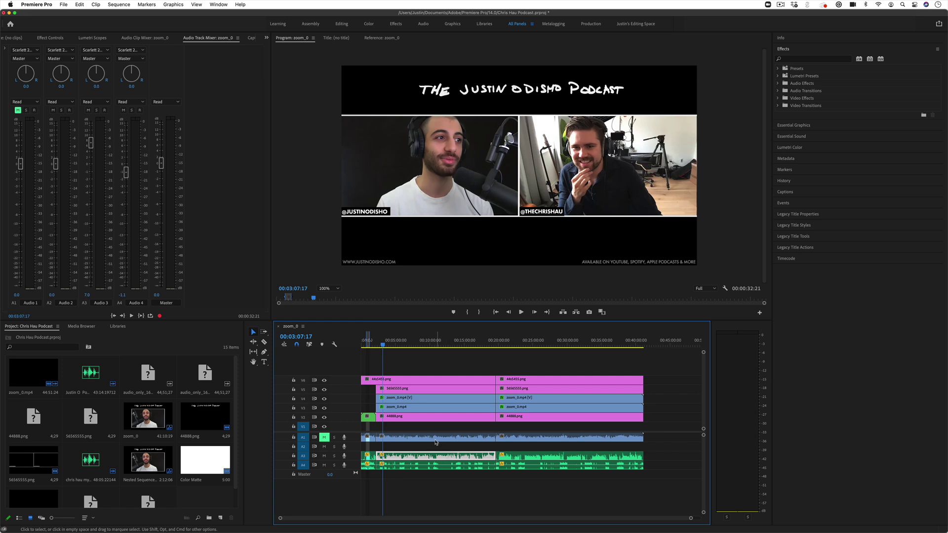
{"action": "left_click", "coordinate": [431, 440], "text": "shift"}
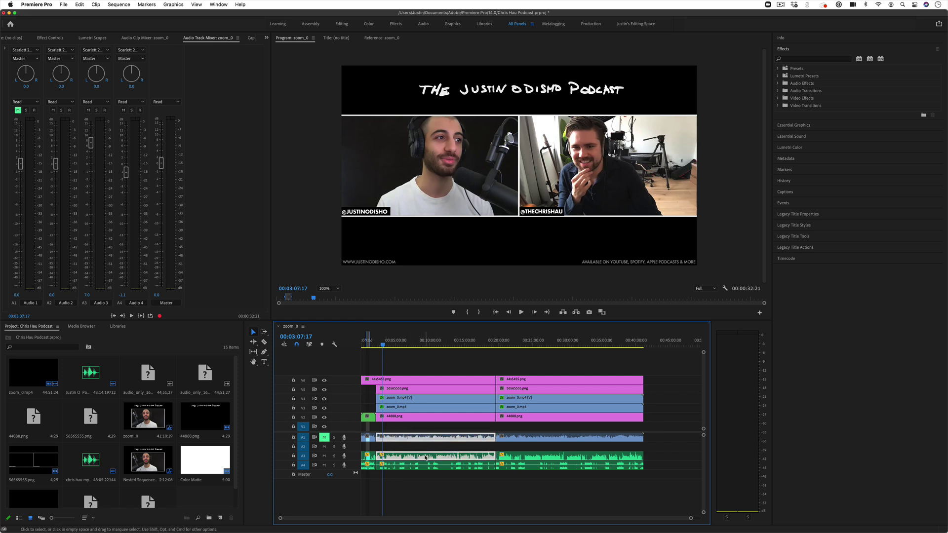
{"action": "right_click", "coordinate": [428, 441]}
{"action": "left_click", "coordinate": [448, 391]}
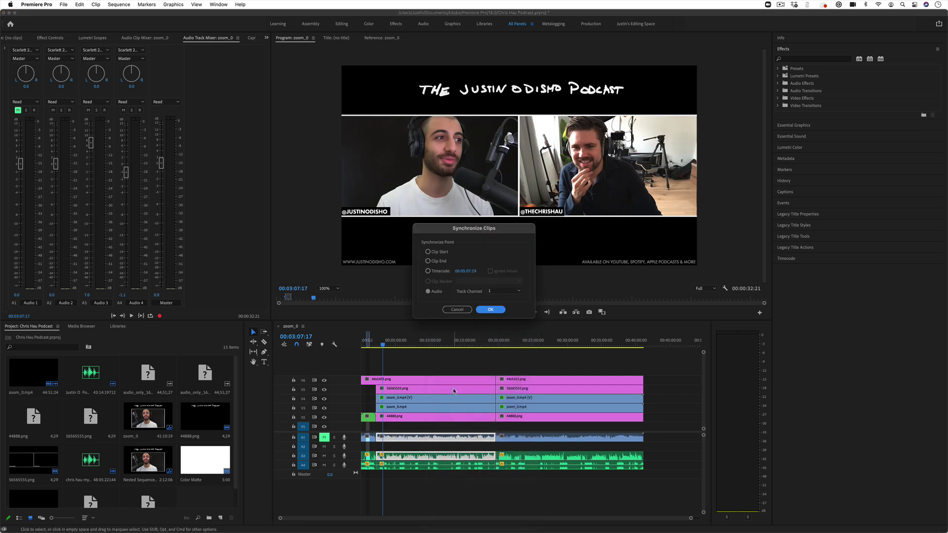
{"action": "left_click", "coordinate": [462, 312]}
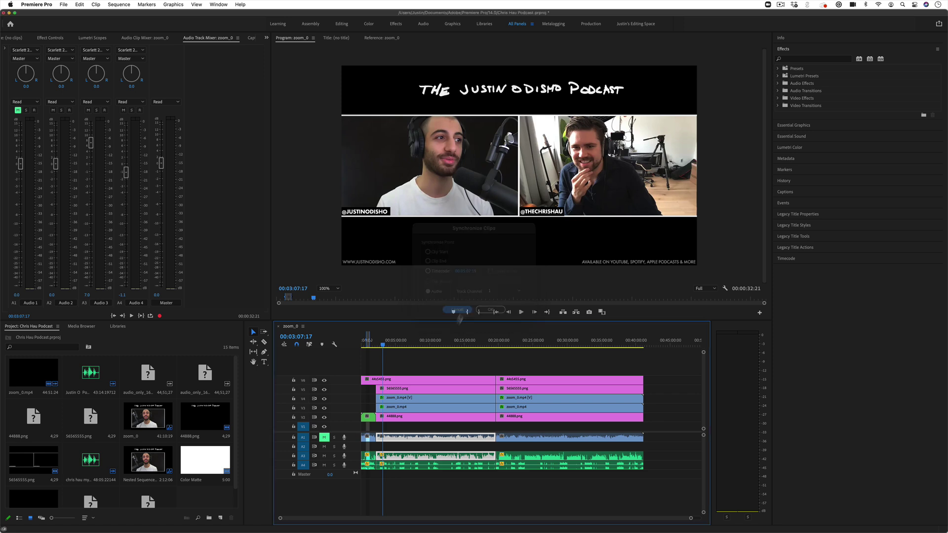
{"action": "left_click", "coordinate": [425, 473]}
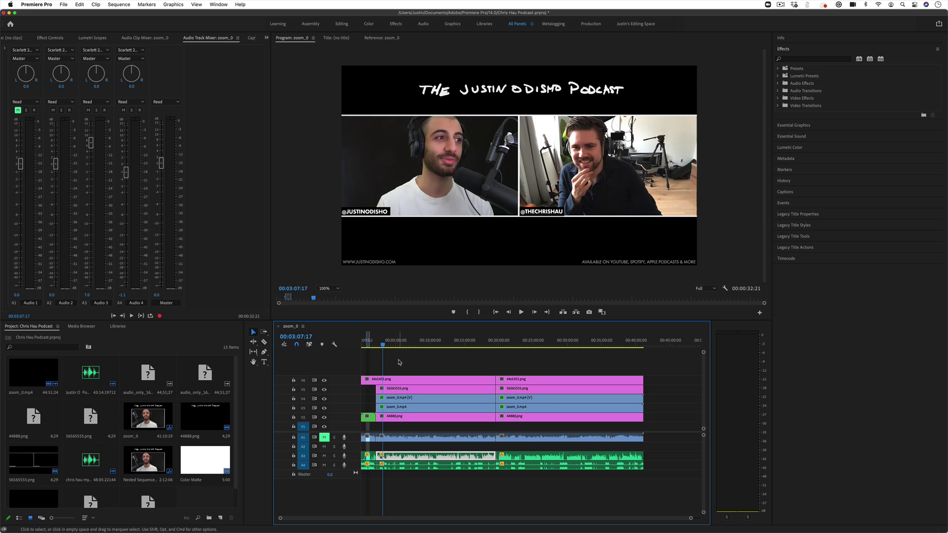
Step: Review the frame size in the zoom_0 sequence settings and close them without changing anything
{"action": "left_click", "coordinate": [111, 6]}
{"action": "left_click", "coordinate": [127, 15]}
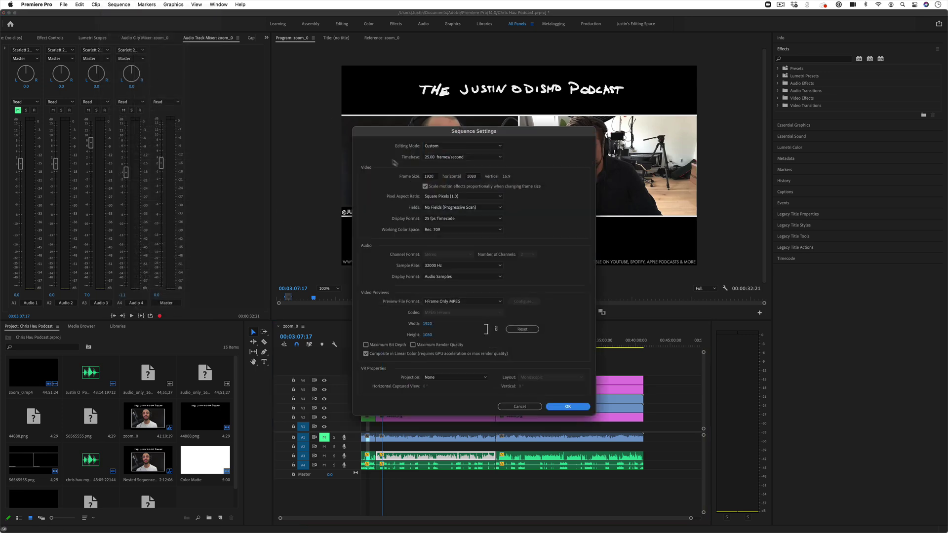
{"action": "left_click", "coordinate": [430, 177]}
{"action": "left_click_drag", "start_coordinate": [431, 179], "coordinate": [398, 175]}
{"action": "left_click_drag", "start_coordinate": [478, 178], "coordinate": [459, 177]}
{"action": "left_click", "coordinate": [519, 407]}
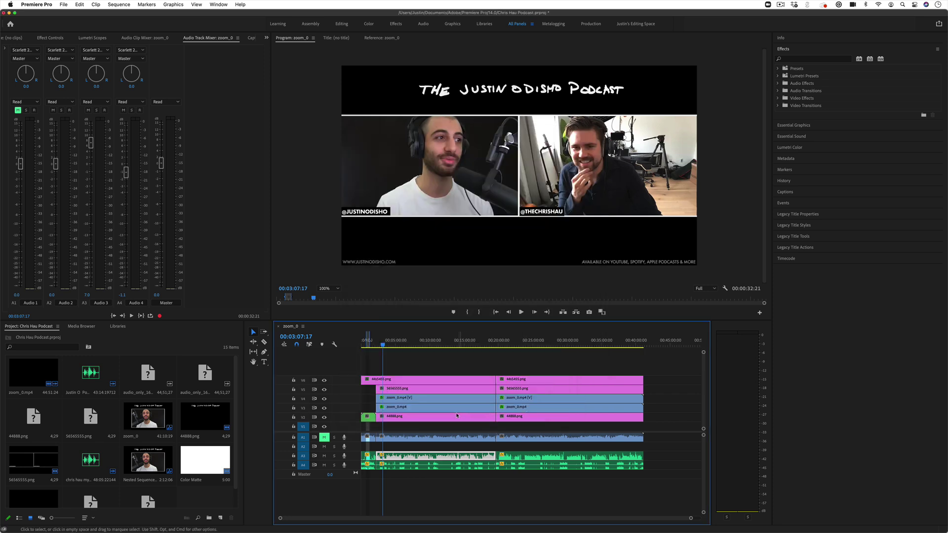
Step: Try resetting the scale of the first zoom_0.mp4 clip on V4 in Effect Controls, and undo the reset
{"action": "left_click", "coordinate": [409, 400]}
{"action": "left_click", "coordinate": [51, 38]}
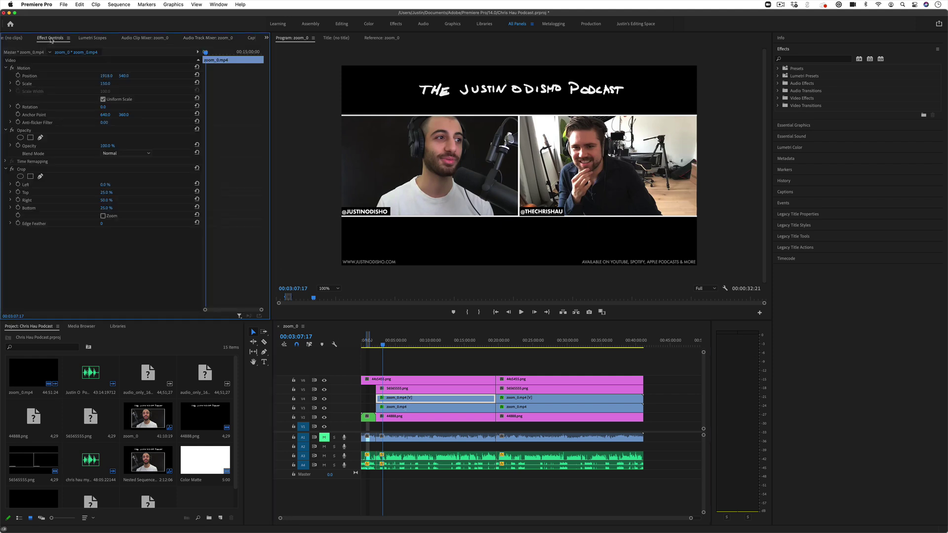
{"action": "left_click", "coordinate": [197, 83]}
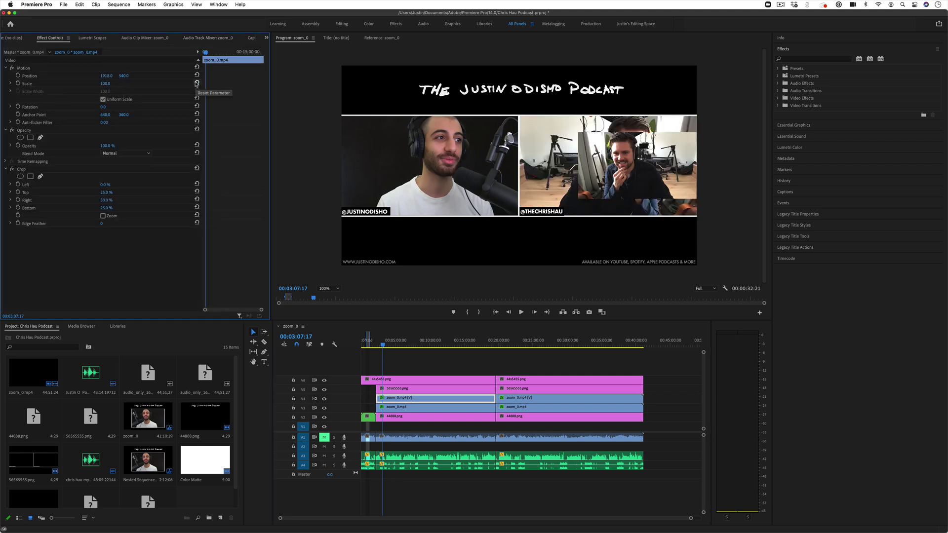
{"action": "key", "text": "super+z"}
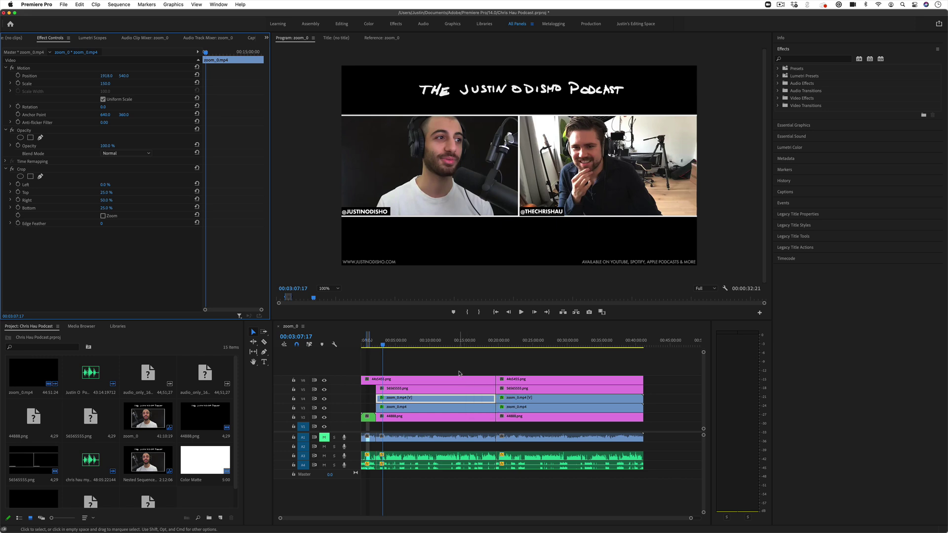
Step: Scrub through the zoom_0 sequence at several points to preview both speakers in the side-by-side layout
{"action": "left_click", "coordinate": [483, 346]}
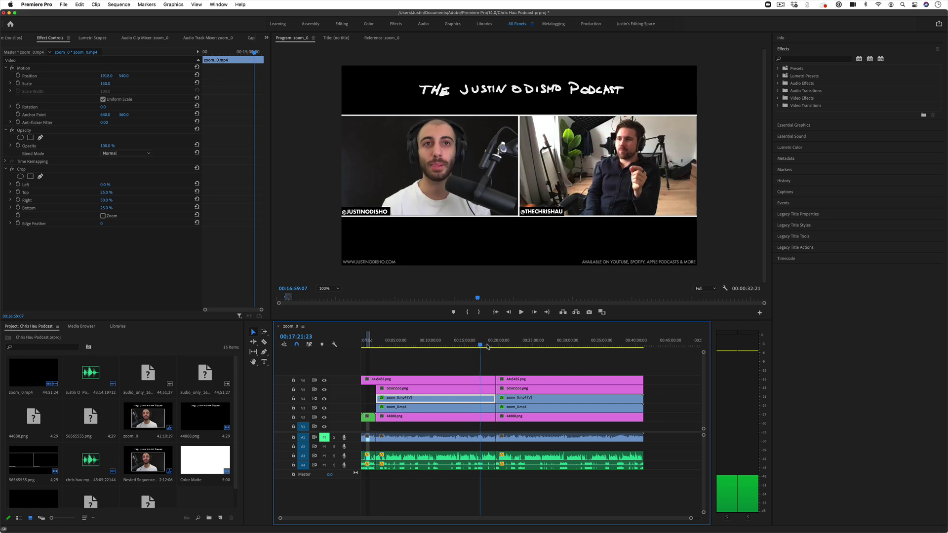
{"action": "left_click", "coordinate": [524, 346]}
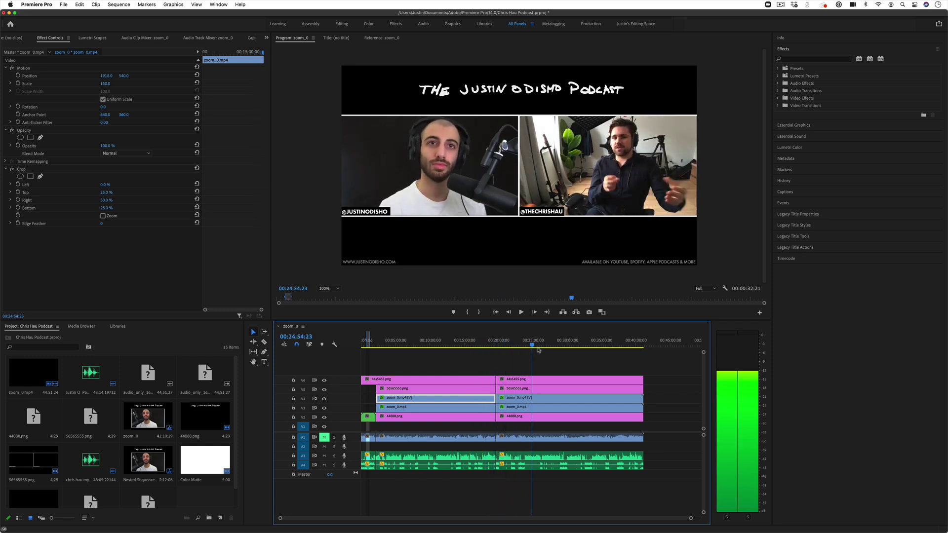
{"action": "left_click", "coordinate": [497, 345]}
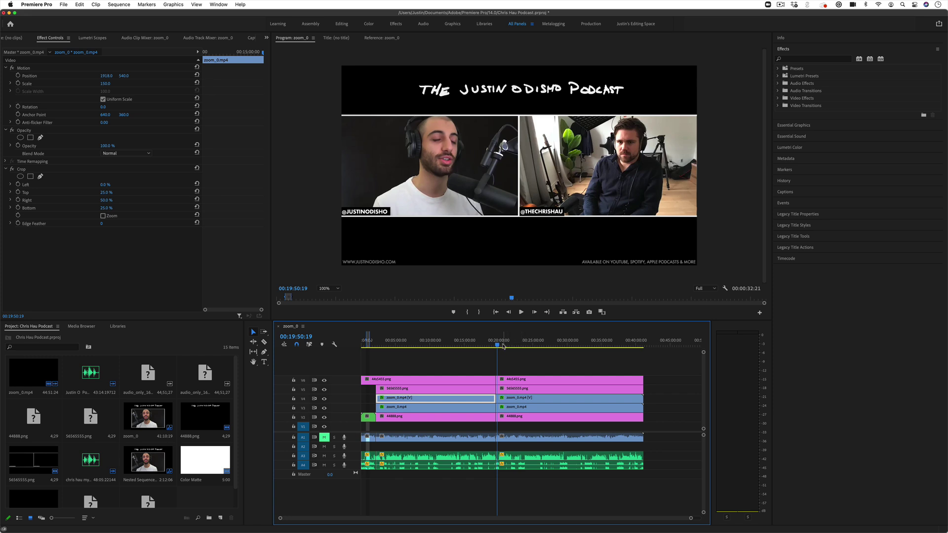
{"action": "left_click", "coordinate": [532, 346]}
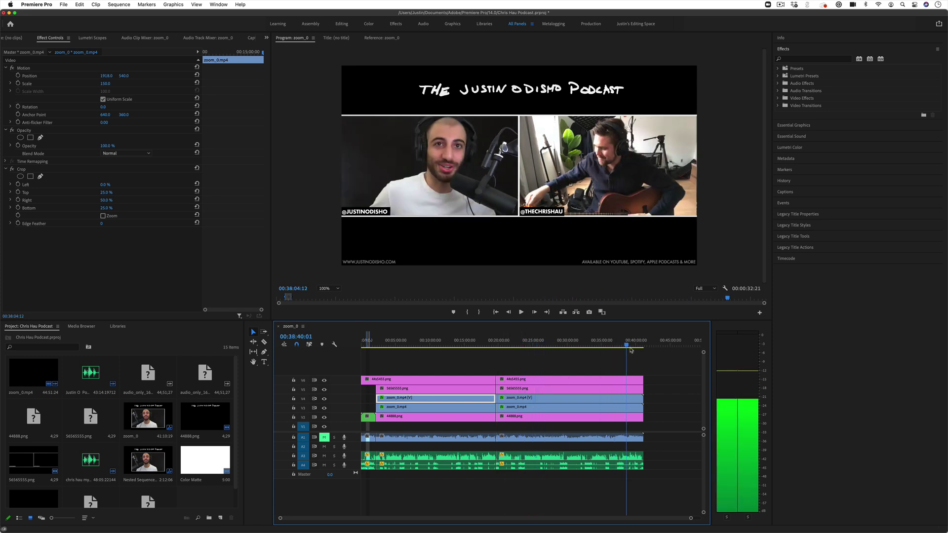
{"action": "left_click", "coordinate": [539, 346]}
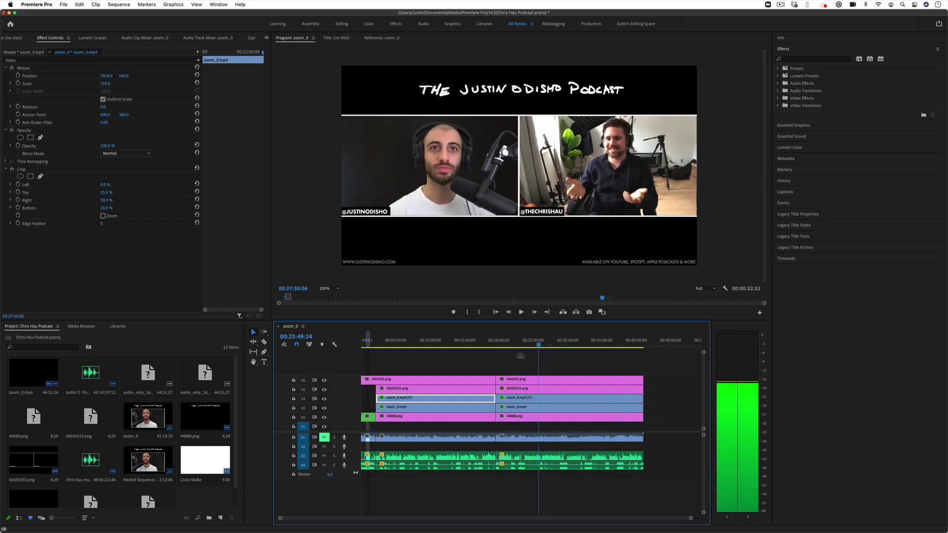
{"action": "left_click", "coordinate": [420, 345]}
{"action": "left_click", "coordinate": [422, 345]}
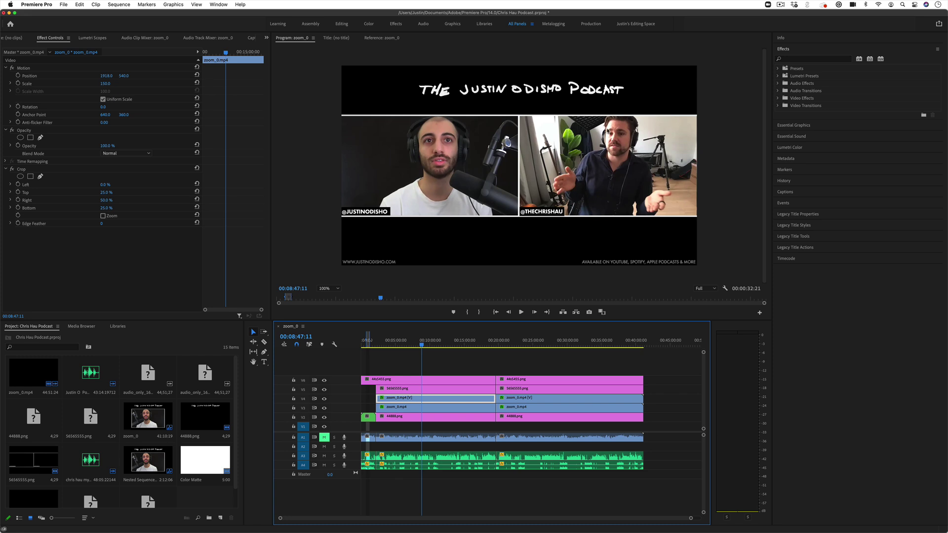
Step: Review the media export settings and the H.264 presets for the sequence, and cancel without exporting
{"action": "left_click", "coordinate": [63, 4]}
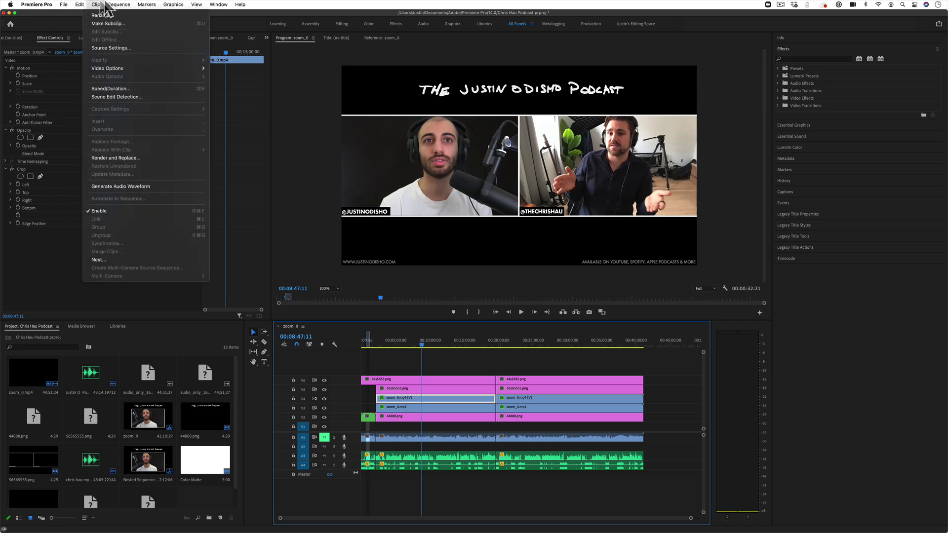
{"action": "left_click", "coordinate": [62, 4]}
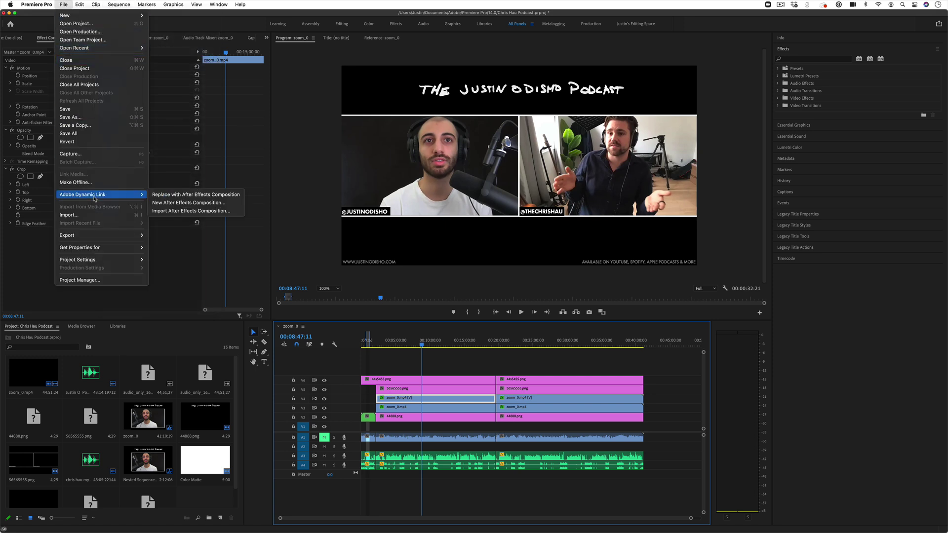
{"action": "left_click", "coordinate": [168, 236]}
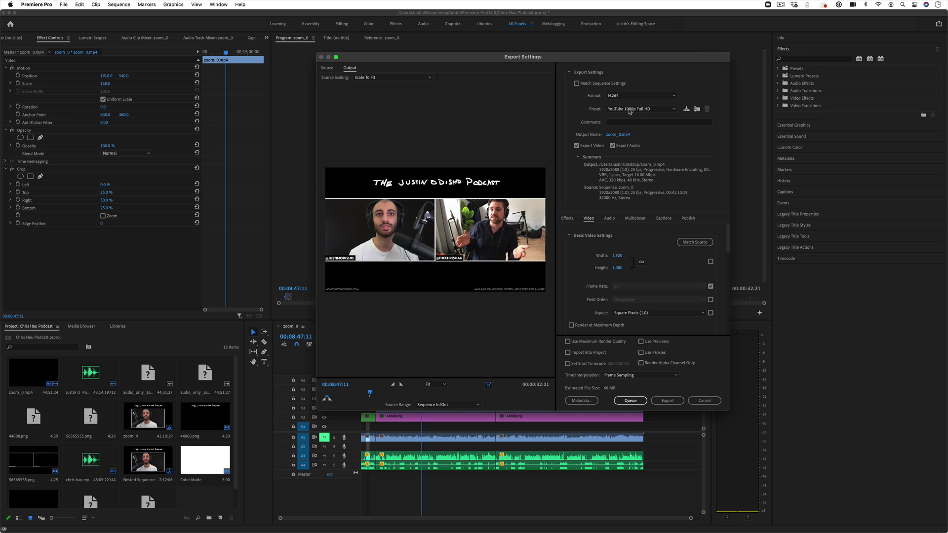
{"action": "left_click", "coordinate": [632, 110]}
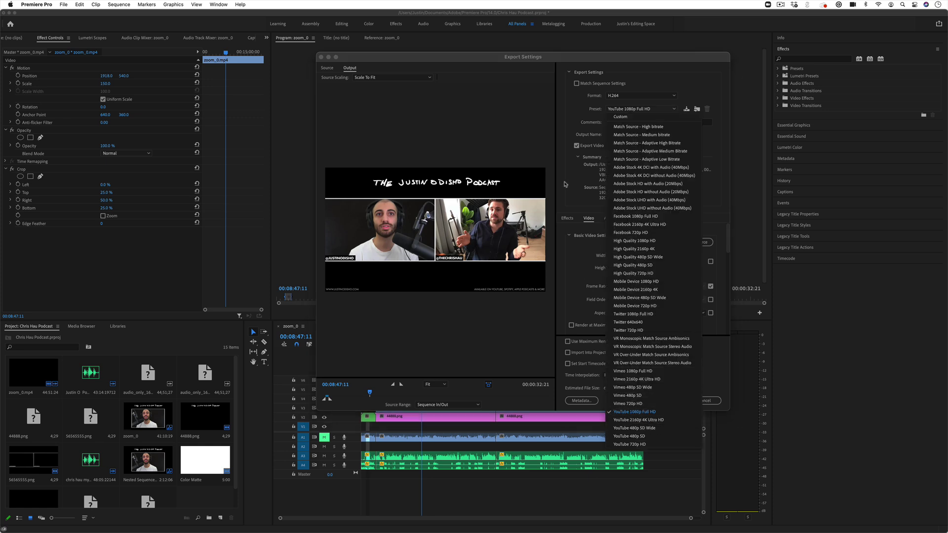
{"action": "left_click", "coordinate": [566, 185]}
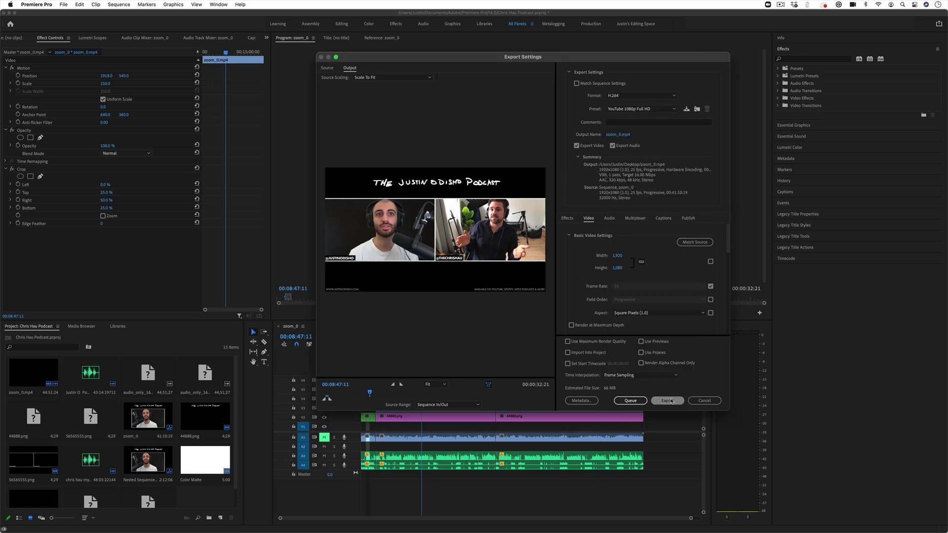
{"action": "left_click", "coordinate": [710, 402]}
Step: Mark an In point at 00:17:31:16 and an Out point at 00:19:31:09 in the zoom_0 sequence
{"action": "left_click", "coordinate": [483, 345]}
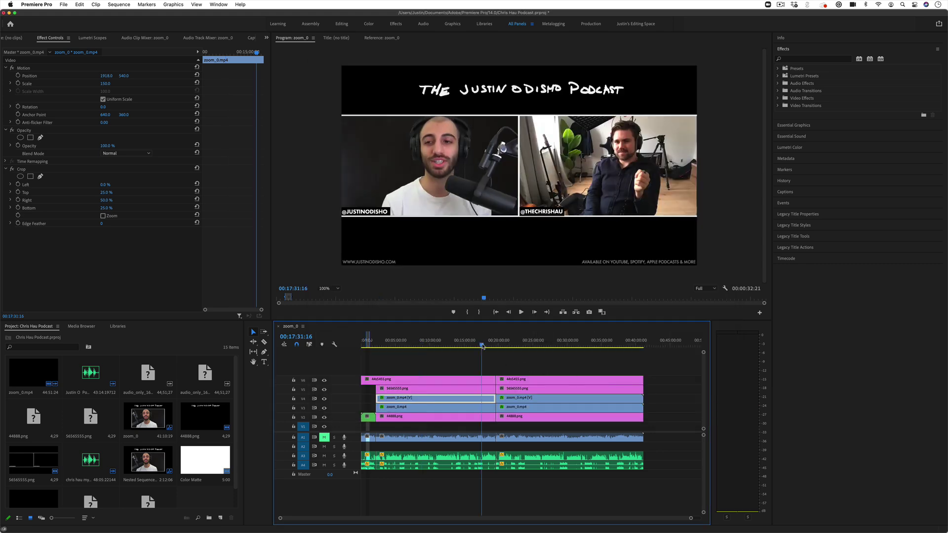
{"action": "key", "text": "i"}
{"action": "left_click", "coordinate": [495, 345]}
{"action": "key", "text": "space"}
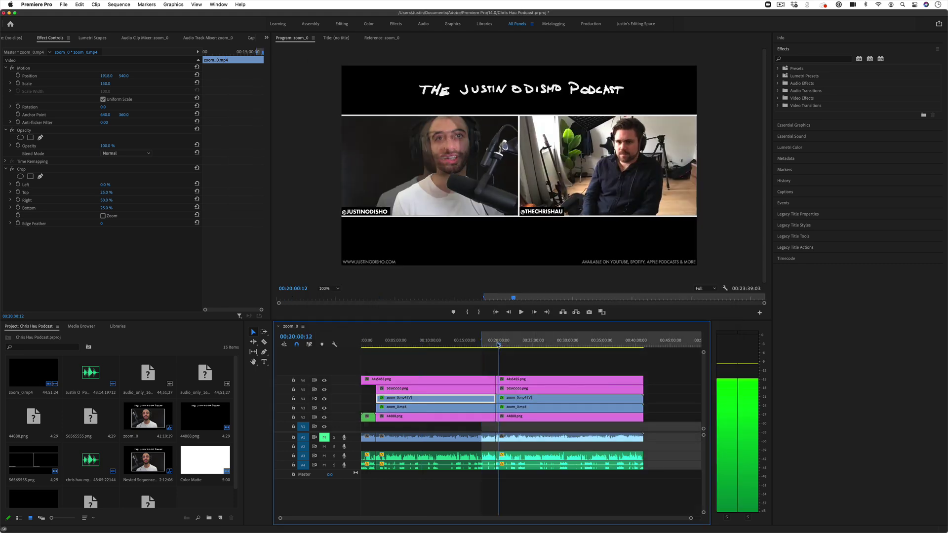
{"action": "key", "text": "space"}
{"action": "key", "text": "o"}
{"action": "left_click", "coordinate": [492, 345]}
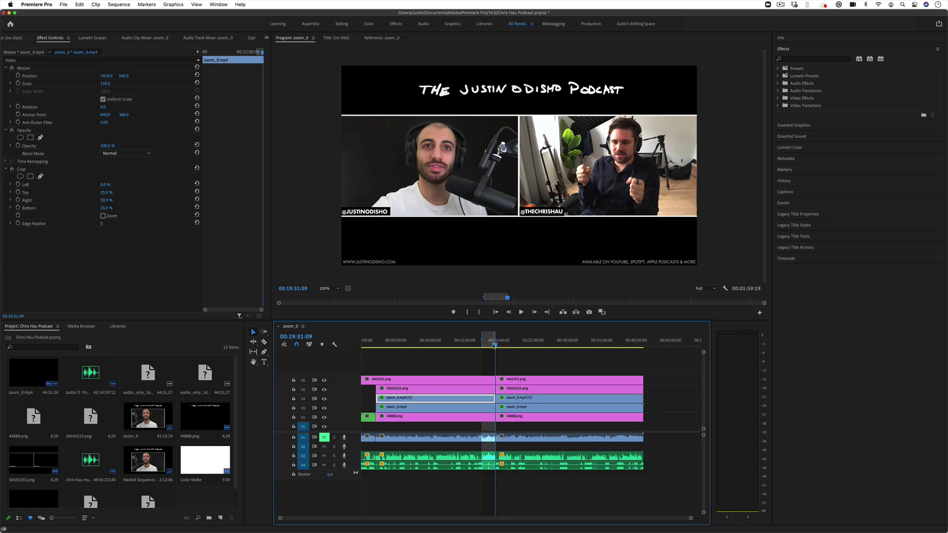
Step: Review the export settings for the marked In/Out range, cancel without exporting, and deselect the timeline clip
{"action": "left_click", "coordinate": [62, 5]}
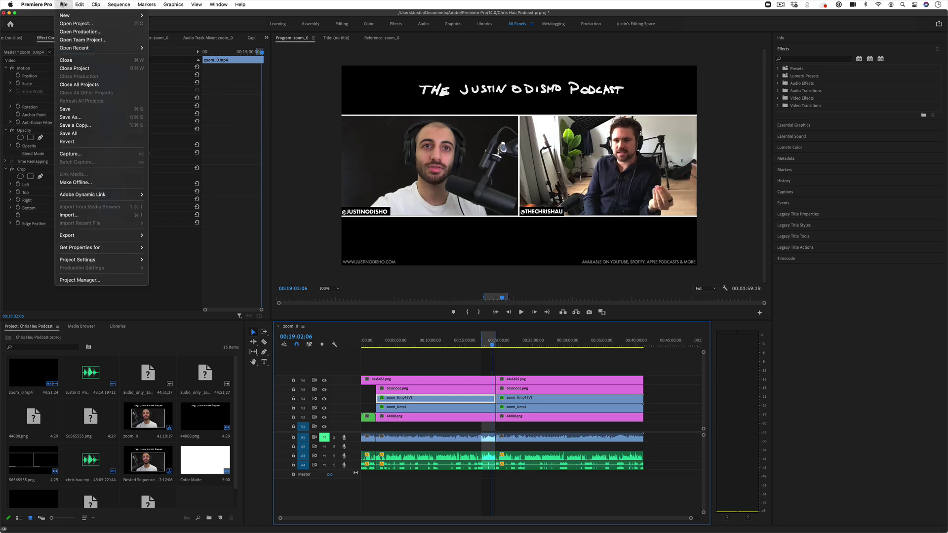
{"action": "mouse_move", "coordinate": [98, 235]}
{"action": "left_click", "coordinate": [160, 235]}
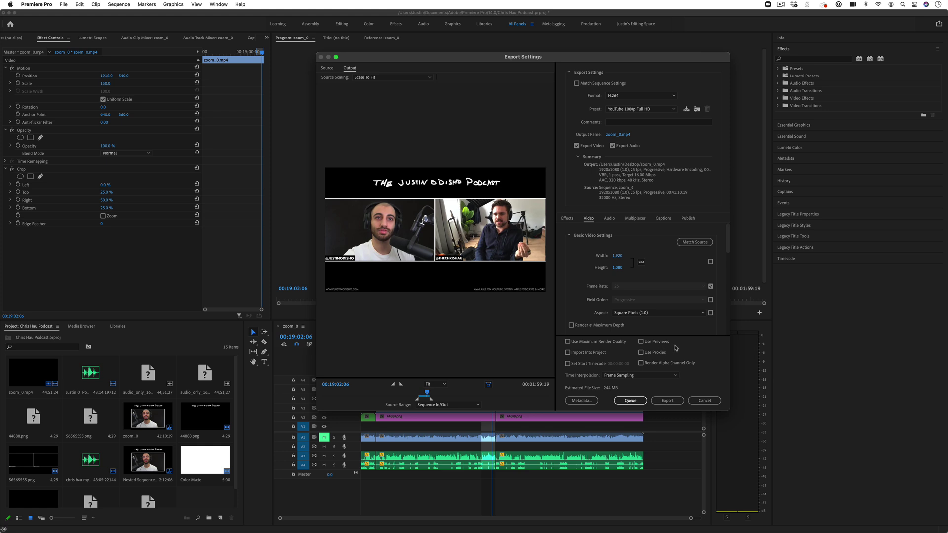
{"action": "left_click", "coordinate": [705, 401]}
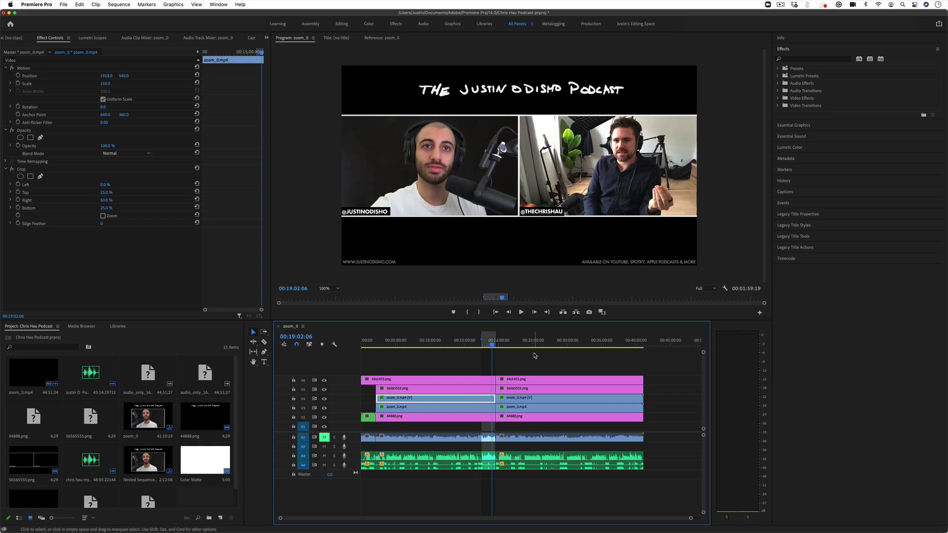
{"action": "left_click", "coordinate": [534, 355]}
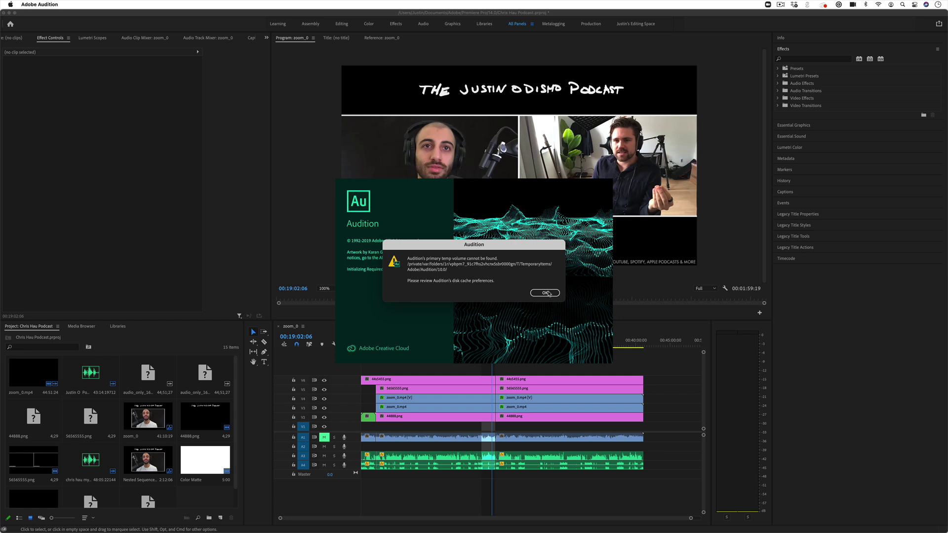
Step: Dismiss the Audition startup alert, return to Premiere Pro, and scrub the zoom_0 sequence
{"action": "left_click", "coordinate": [546, 293]}
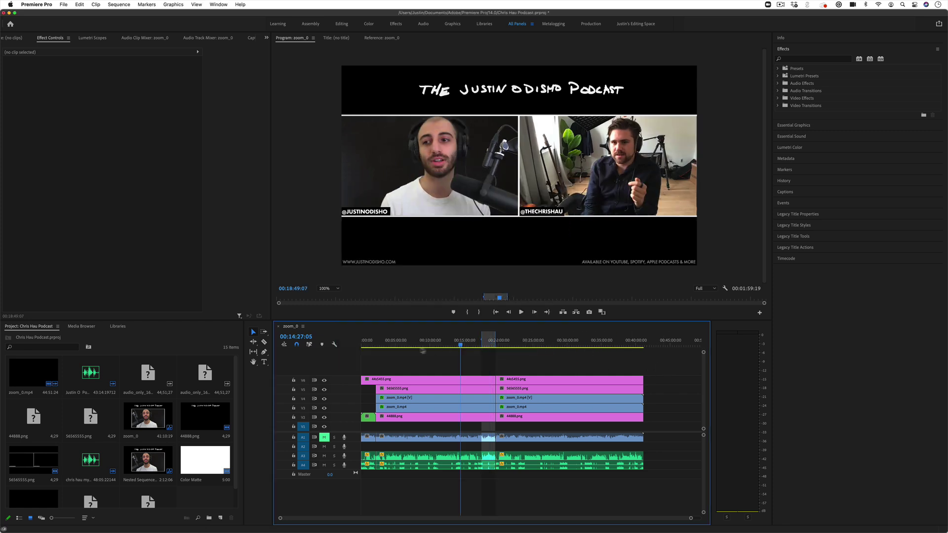
{"action": "left_click", "coordinate": [387, 348]}
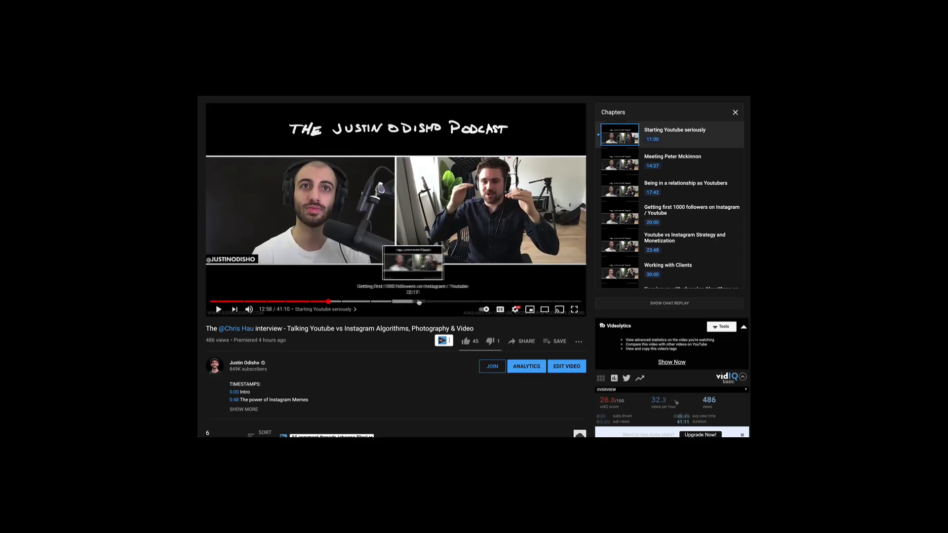
Step: On the published podcast's YouTube page, expand the description and examine the chapter timestamps from Intro to Closing Thoughts
{"action": "left_click", "coordinate": [251, 409]}
{"action": "scroll", "coordinate": [277, 400], "scroll_direction": "down", "scroll_amount": 2}
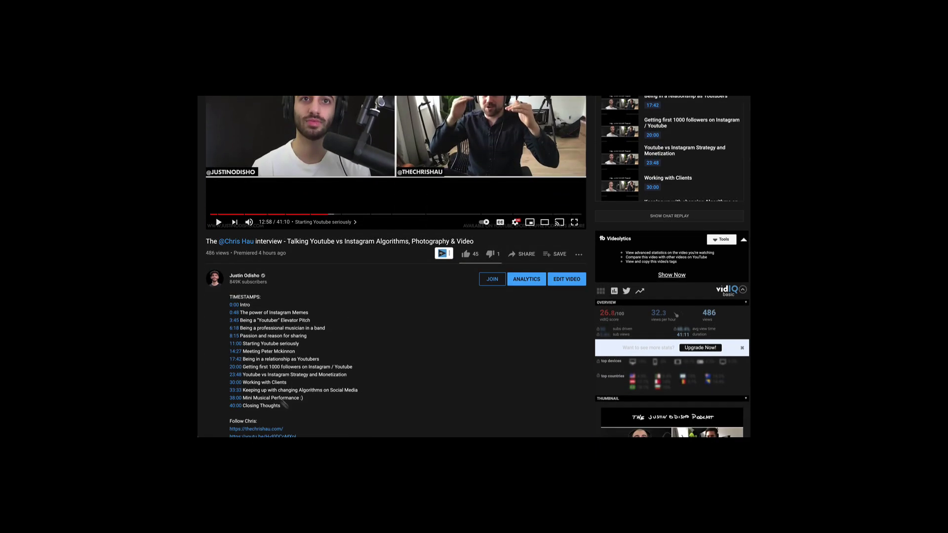
{"action": "left_click_drag", "start_coordinate": [281, 406], "coordinate": [230, 297]}
{"action": "left_click", "coordinate": [284, 334]}
{"action": "scroll", "coordinate": [284, 334], "scroll_direction": "up", "scroll_amount": 2}
{"action": "scroll", "coordinate": [654, 193], "scroll_direction": "down", "scroll_amount": 2}
{"action": "scroll", "coordinate": [654, 193], "scroll_direction": "up", "scroll_amount": 4}
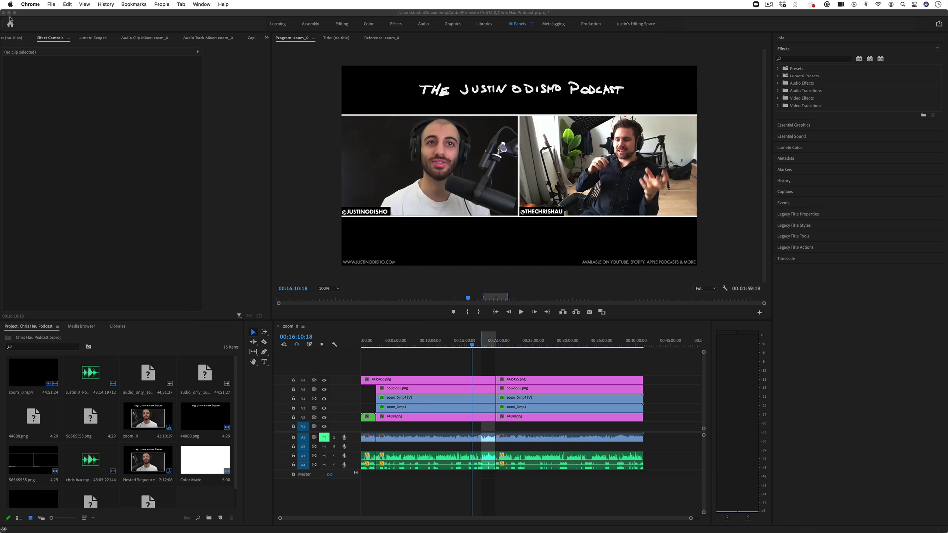
Step: Get the Premiere Pro window out of the way and bring the Zoom home window to the front
{"action": "left_click", "coordinate": [10, 13]}
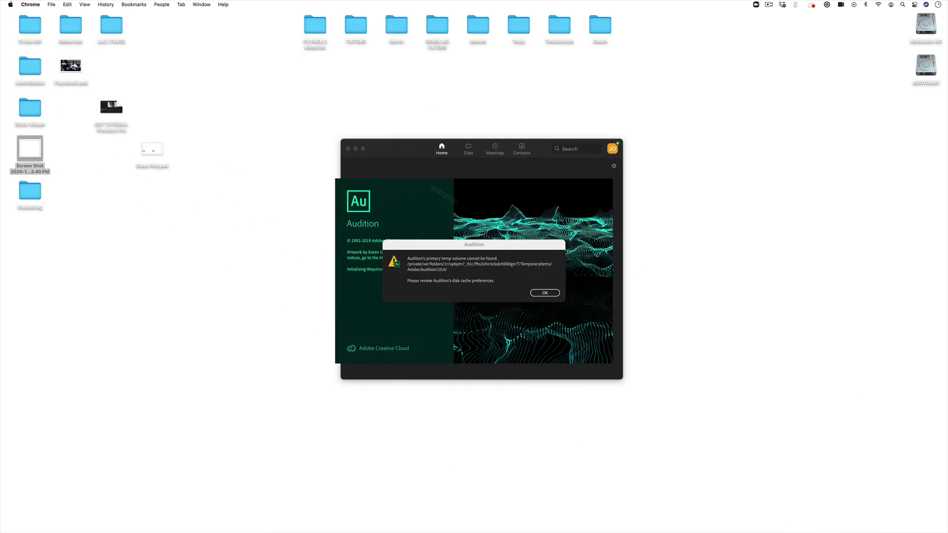
{"action": "left_click", "coordinate": [408, 171]}
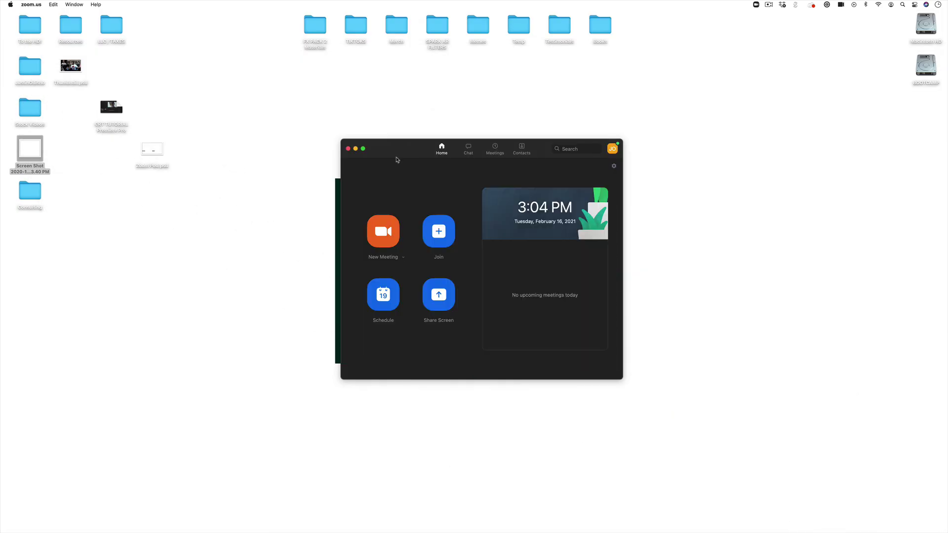